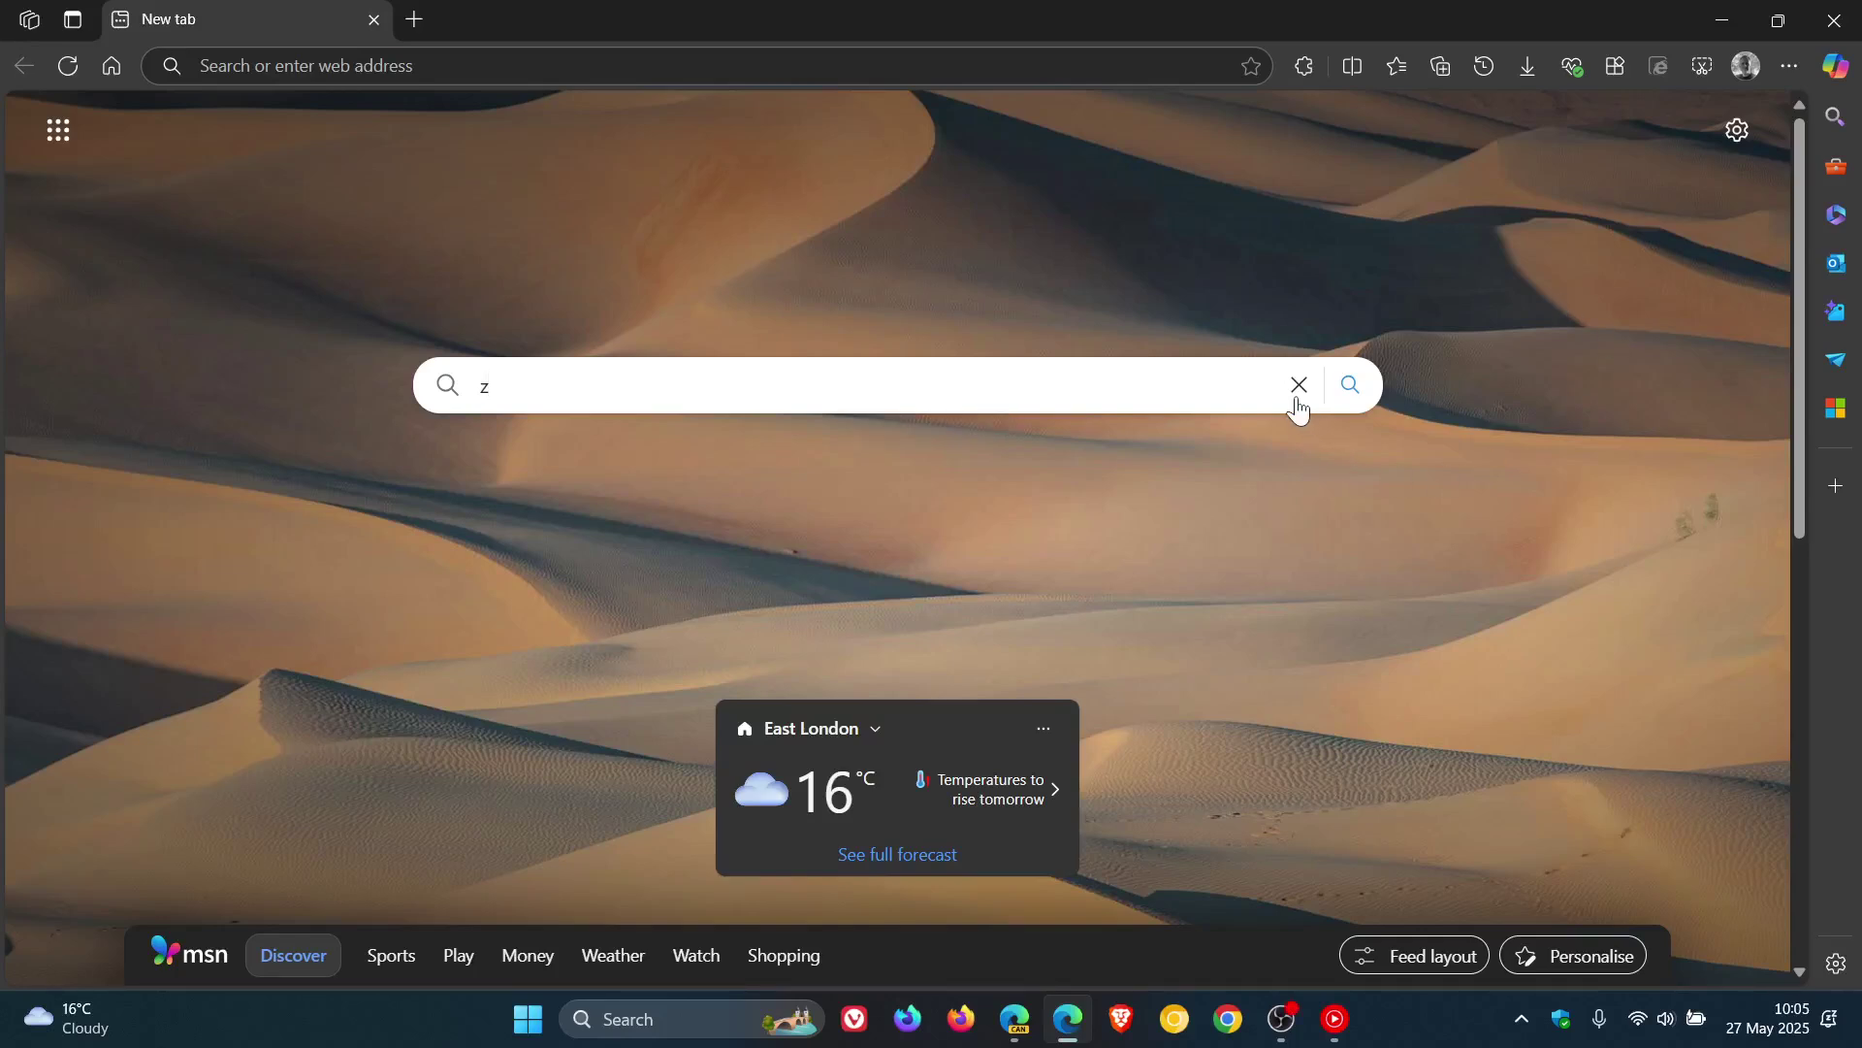
- Clear the stray 'z' from the new tab page search box
left_click(1300, 385)
left_click(1834, 75)
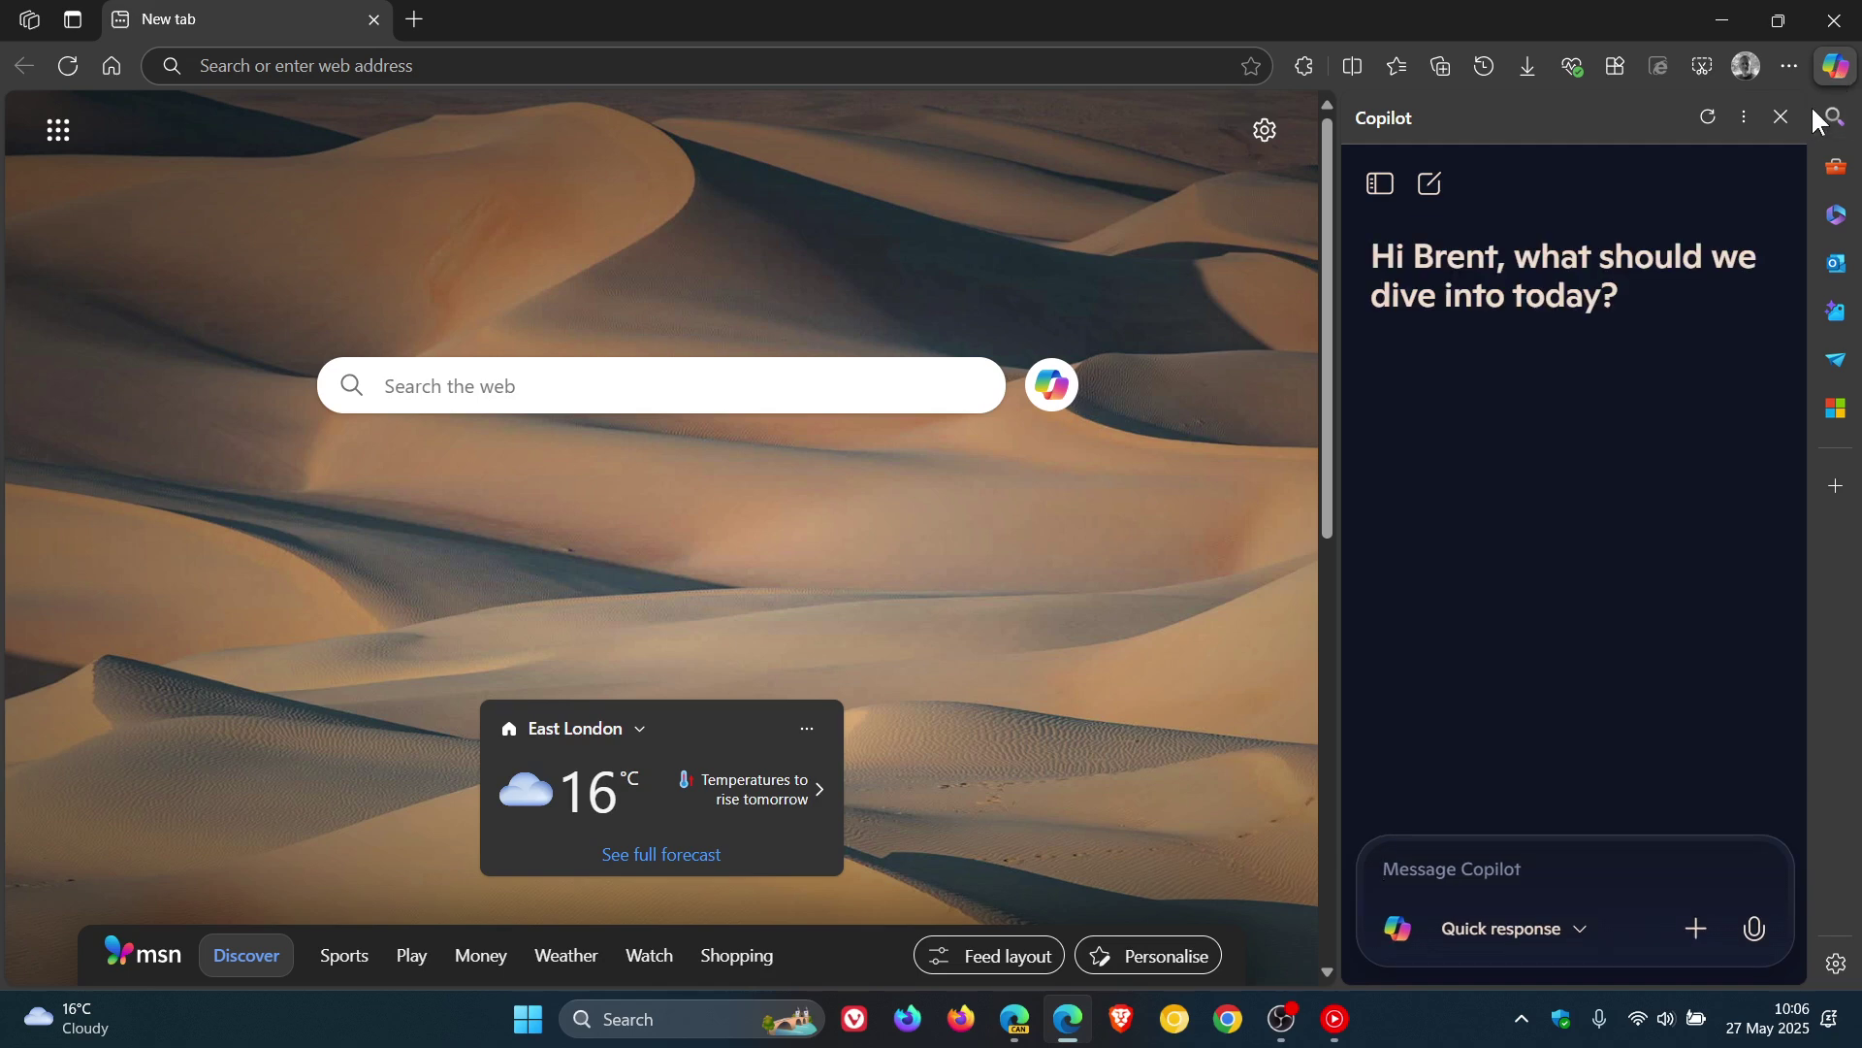
left_click(1782, 117)
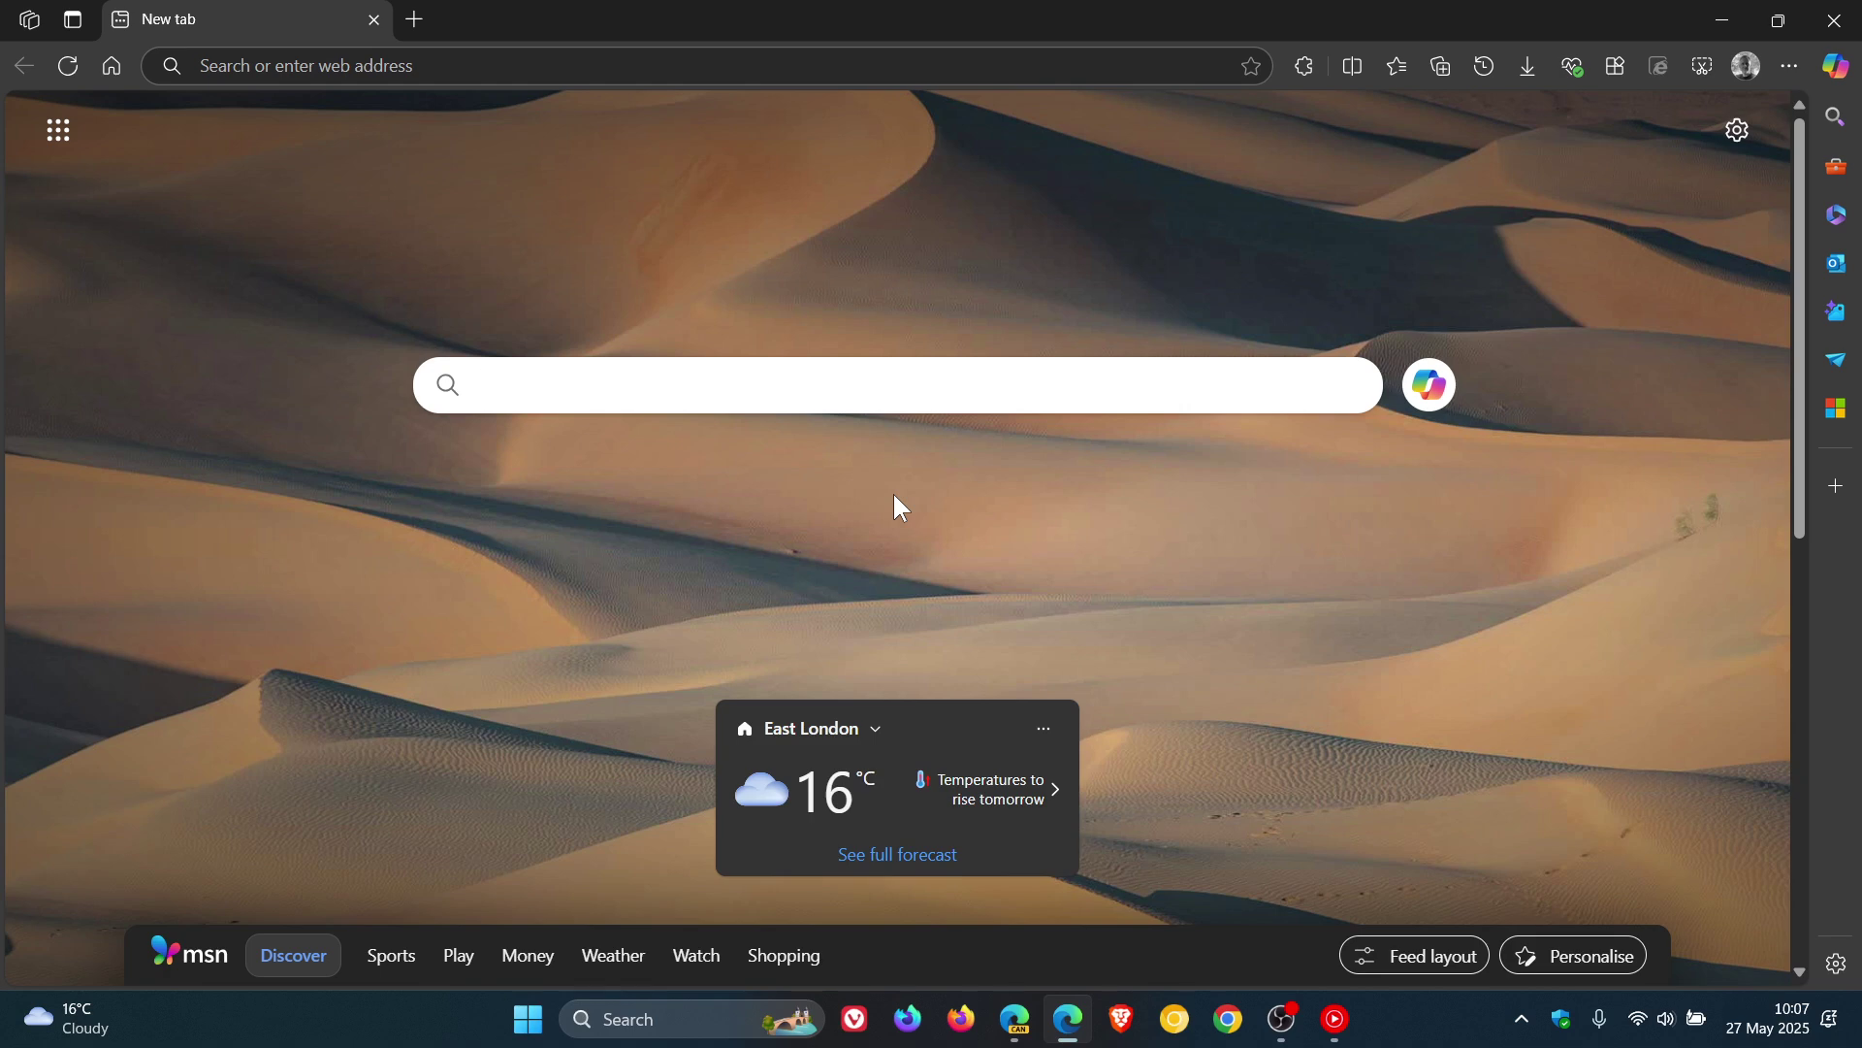
left_click(418, 79)
type("edge://flags/")
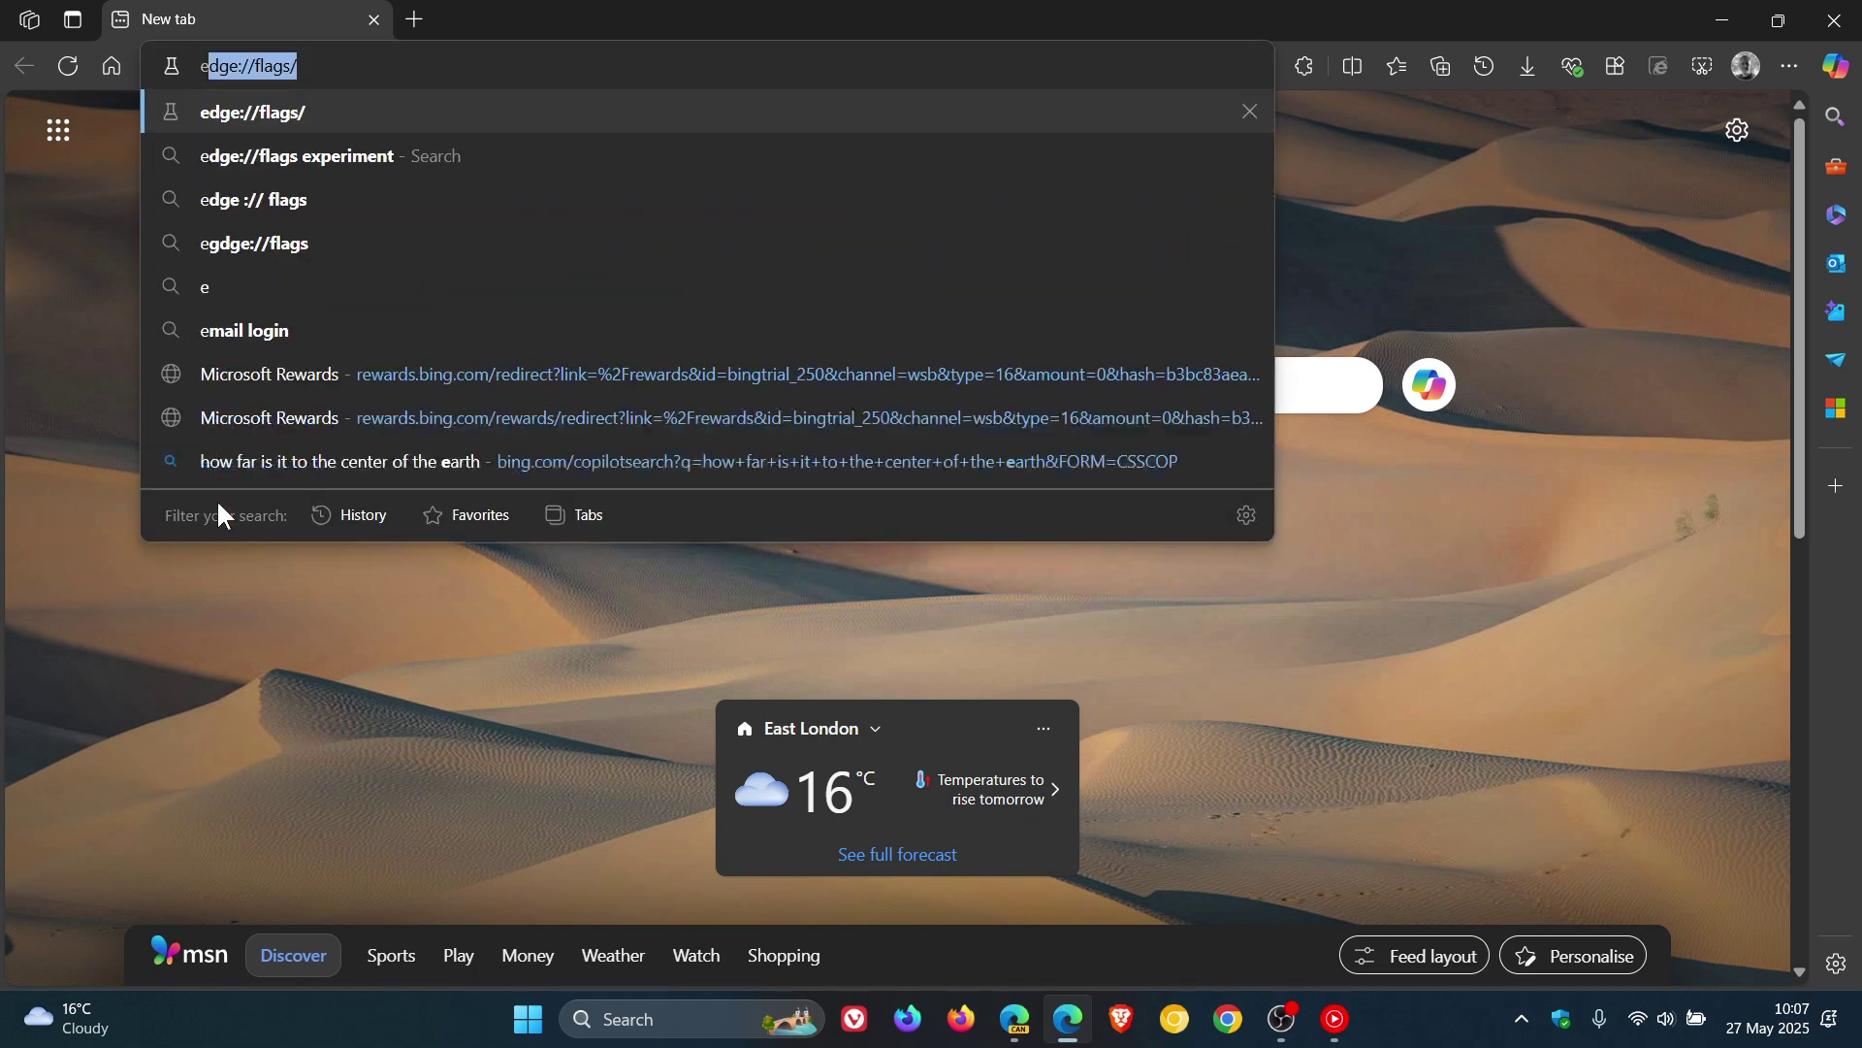
left_click(376, 115)
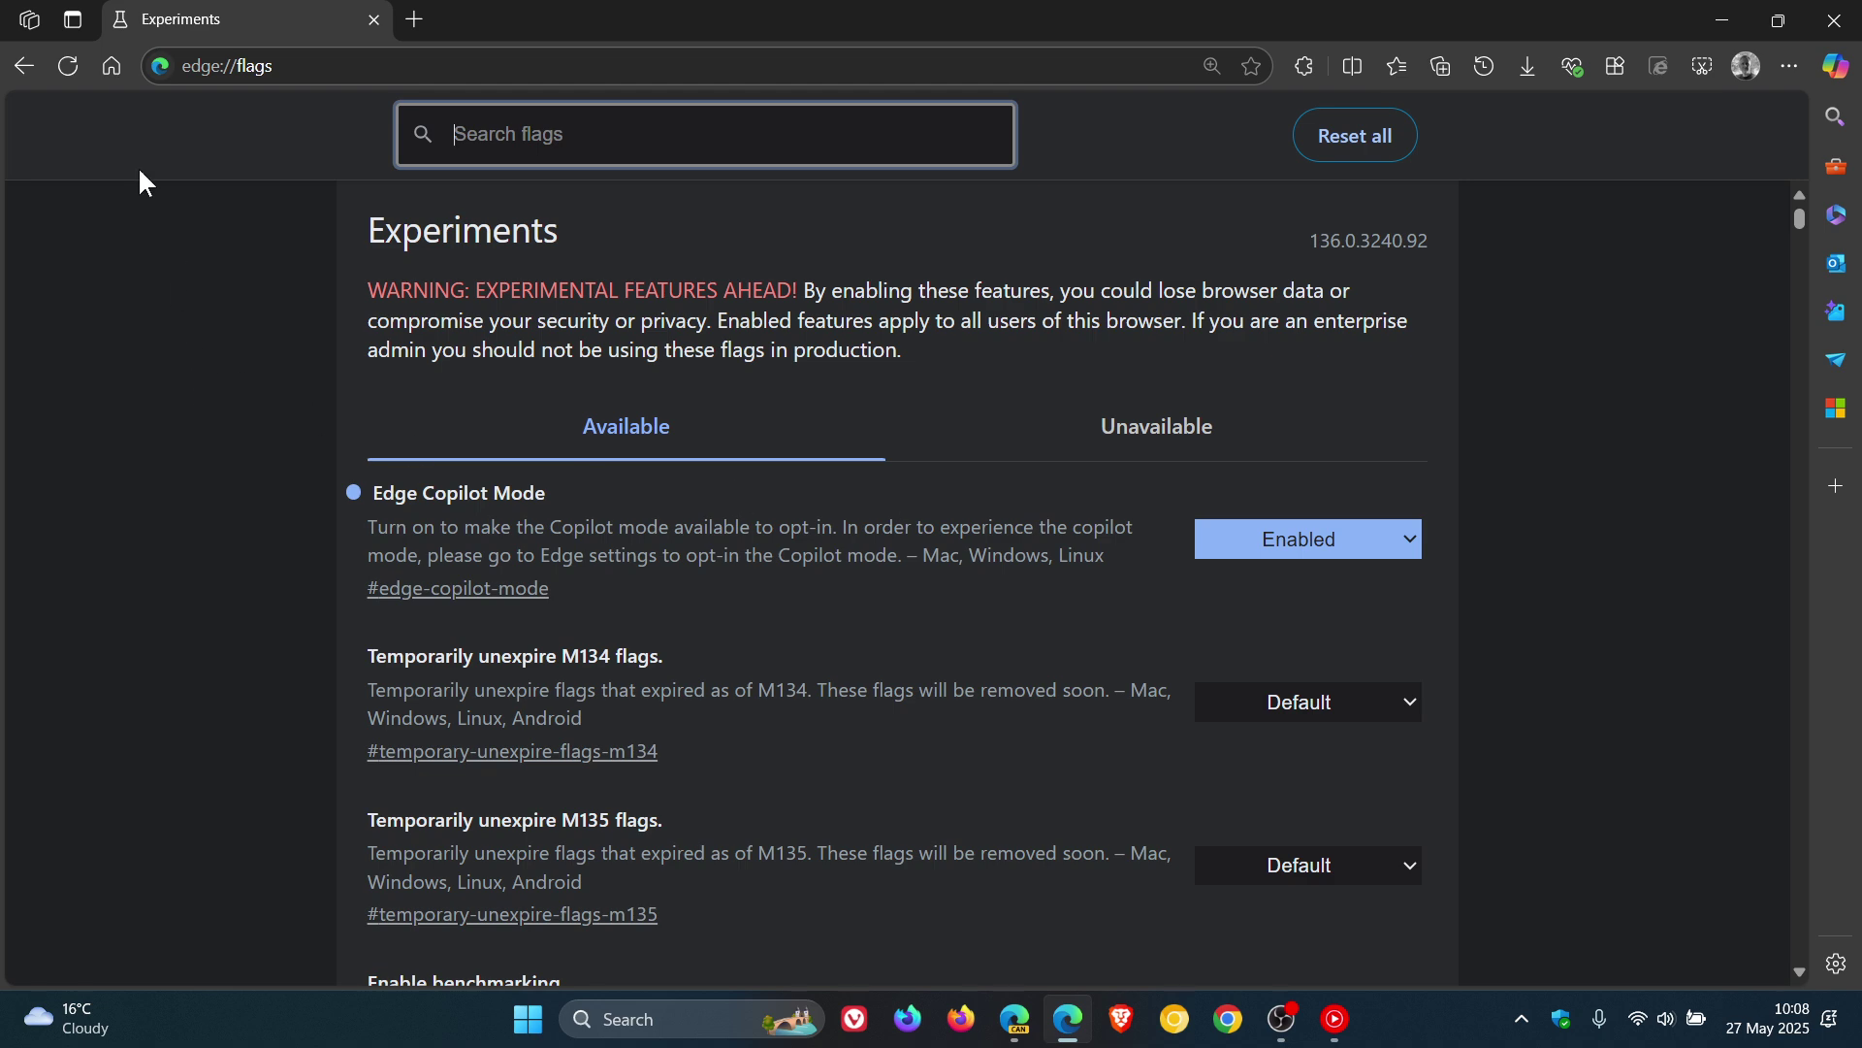
- Switch to the Edge Canary window and open profile settings from the avatar menu
left_click(111, 64)
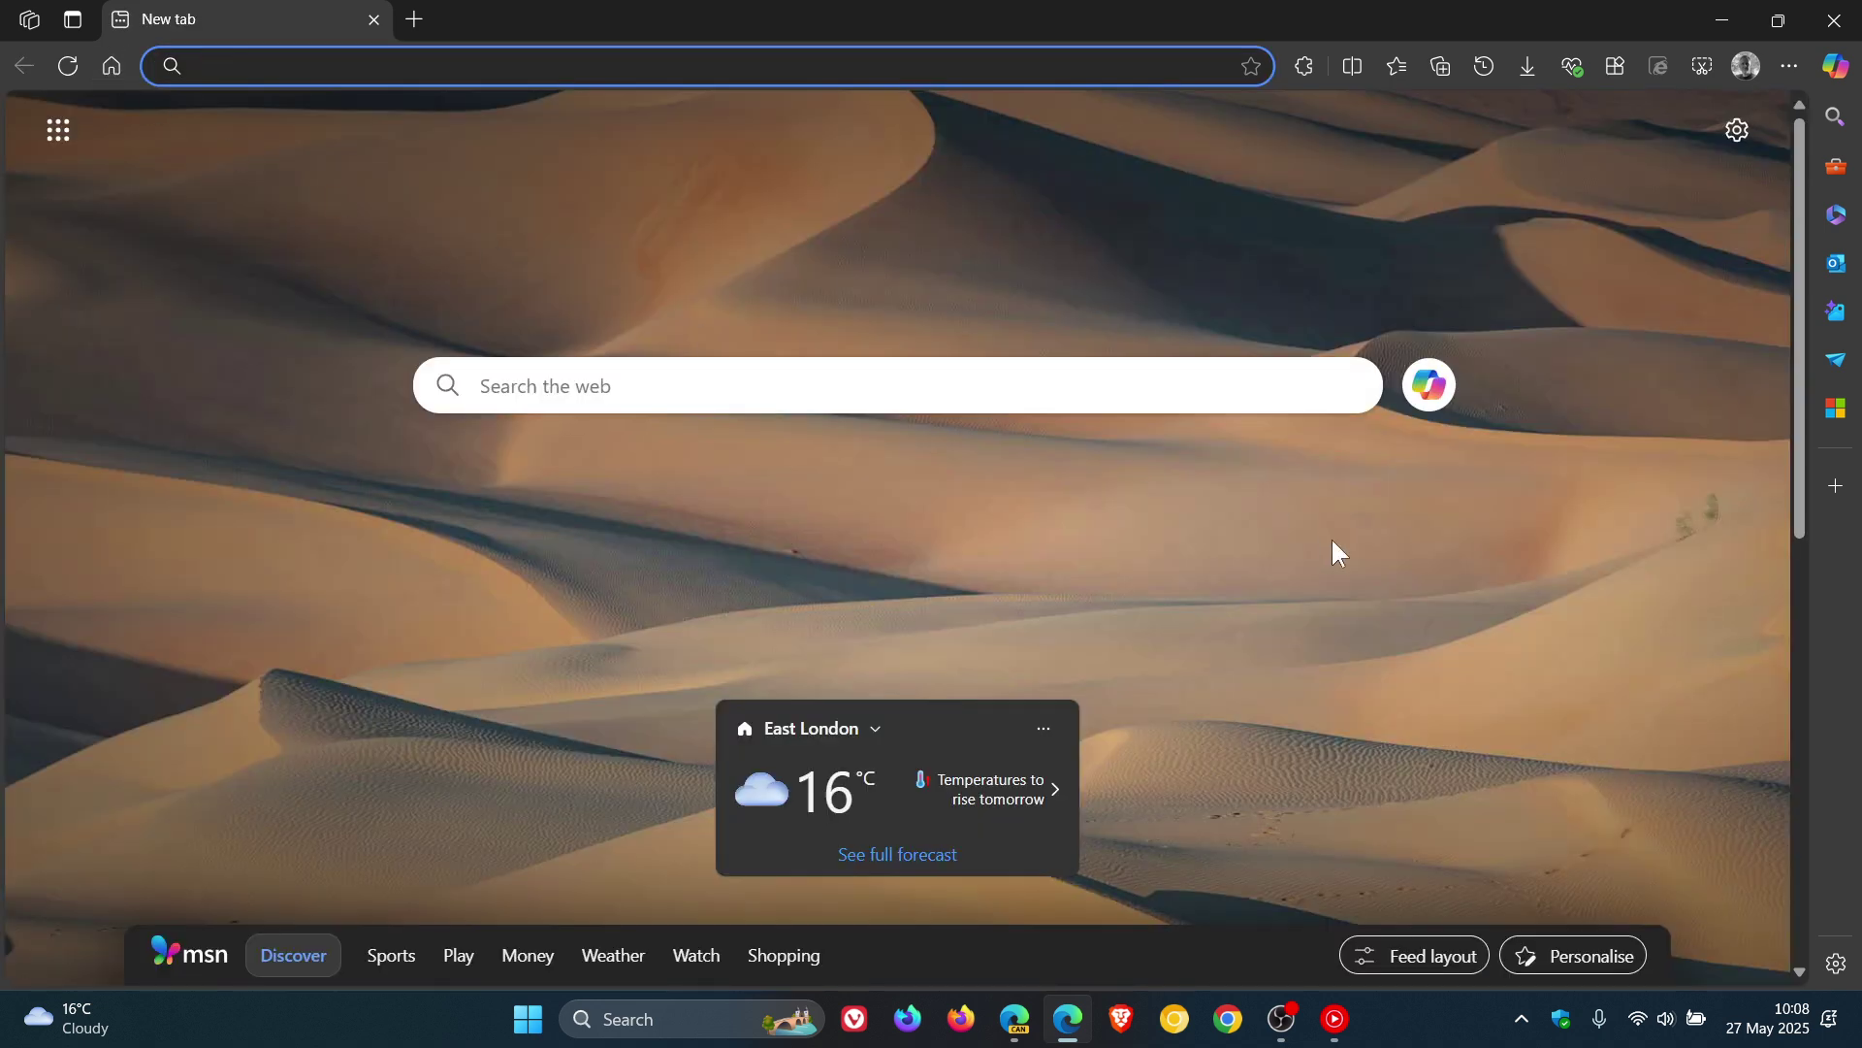
left_click(1016, 1019)
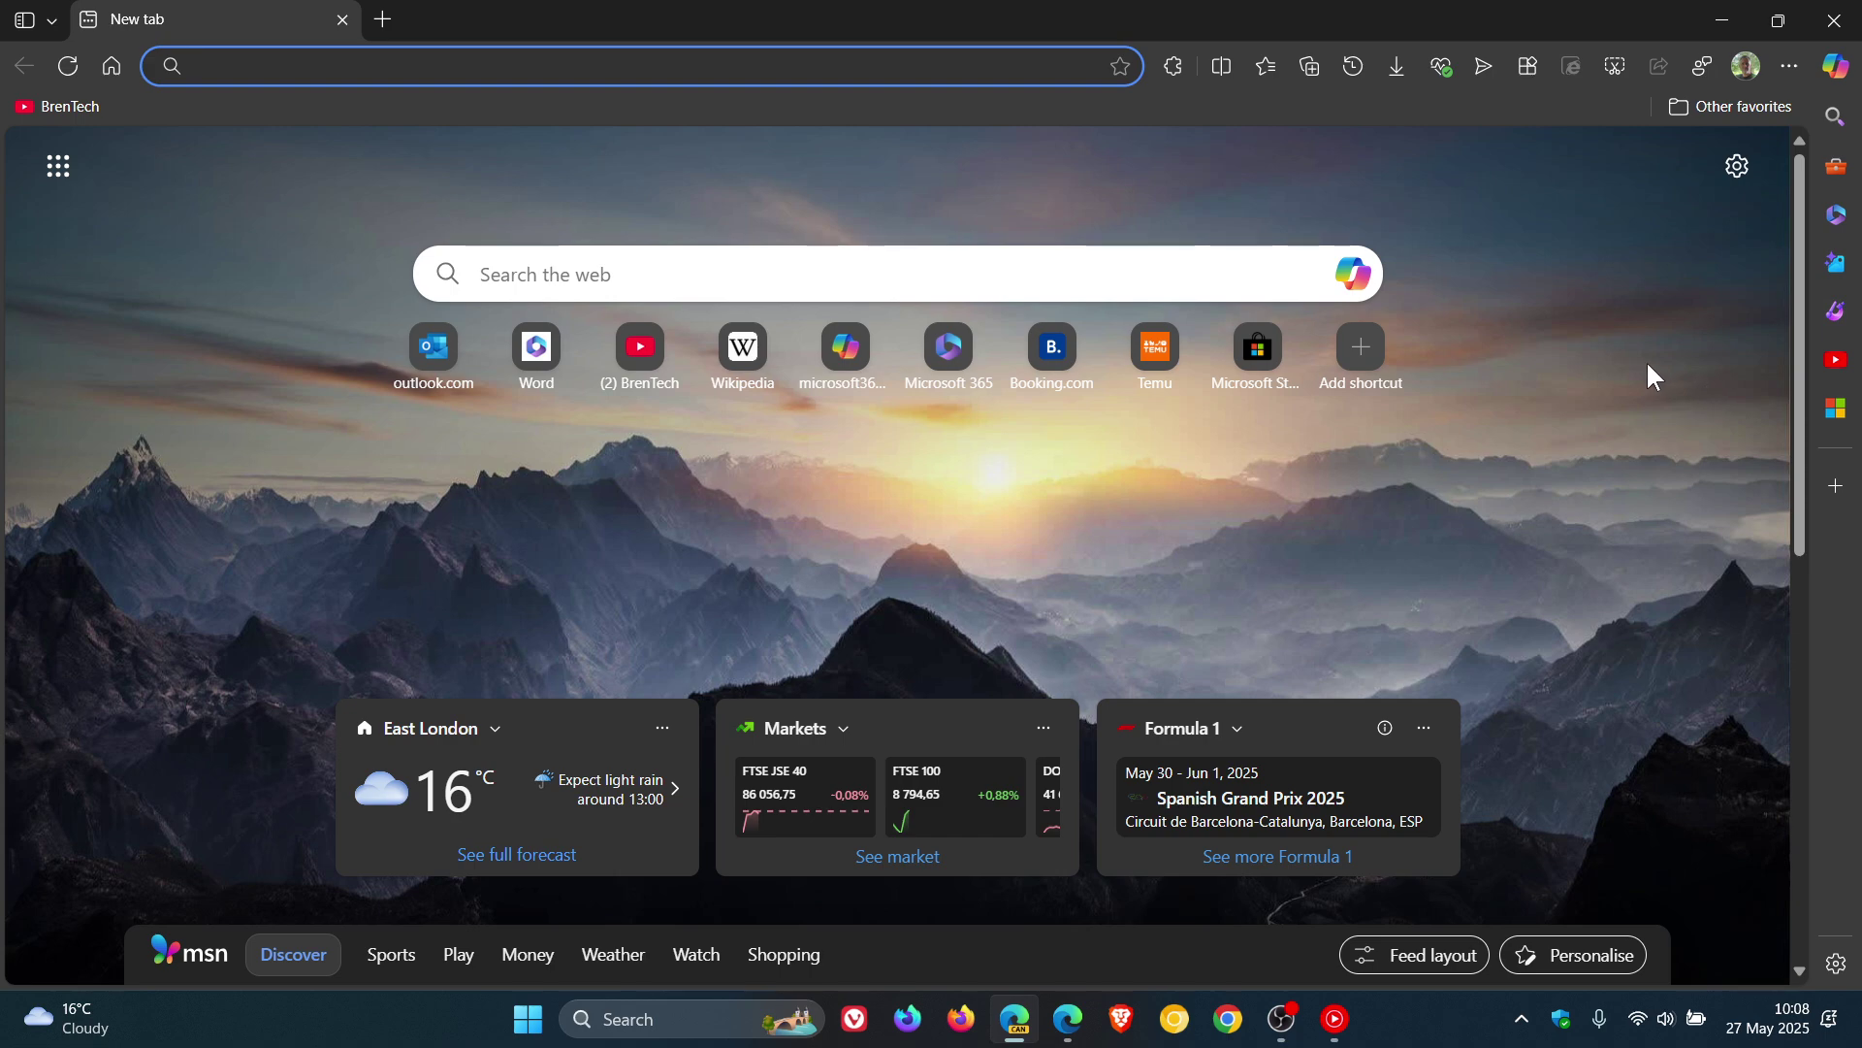
left_click(1744, 64)
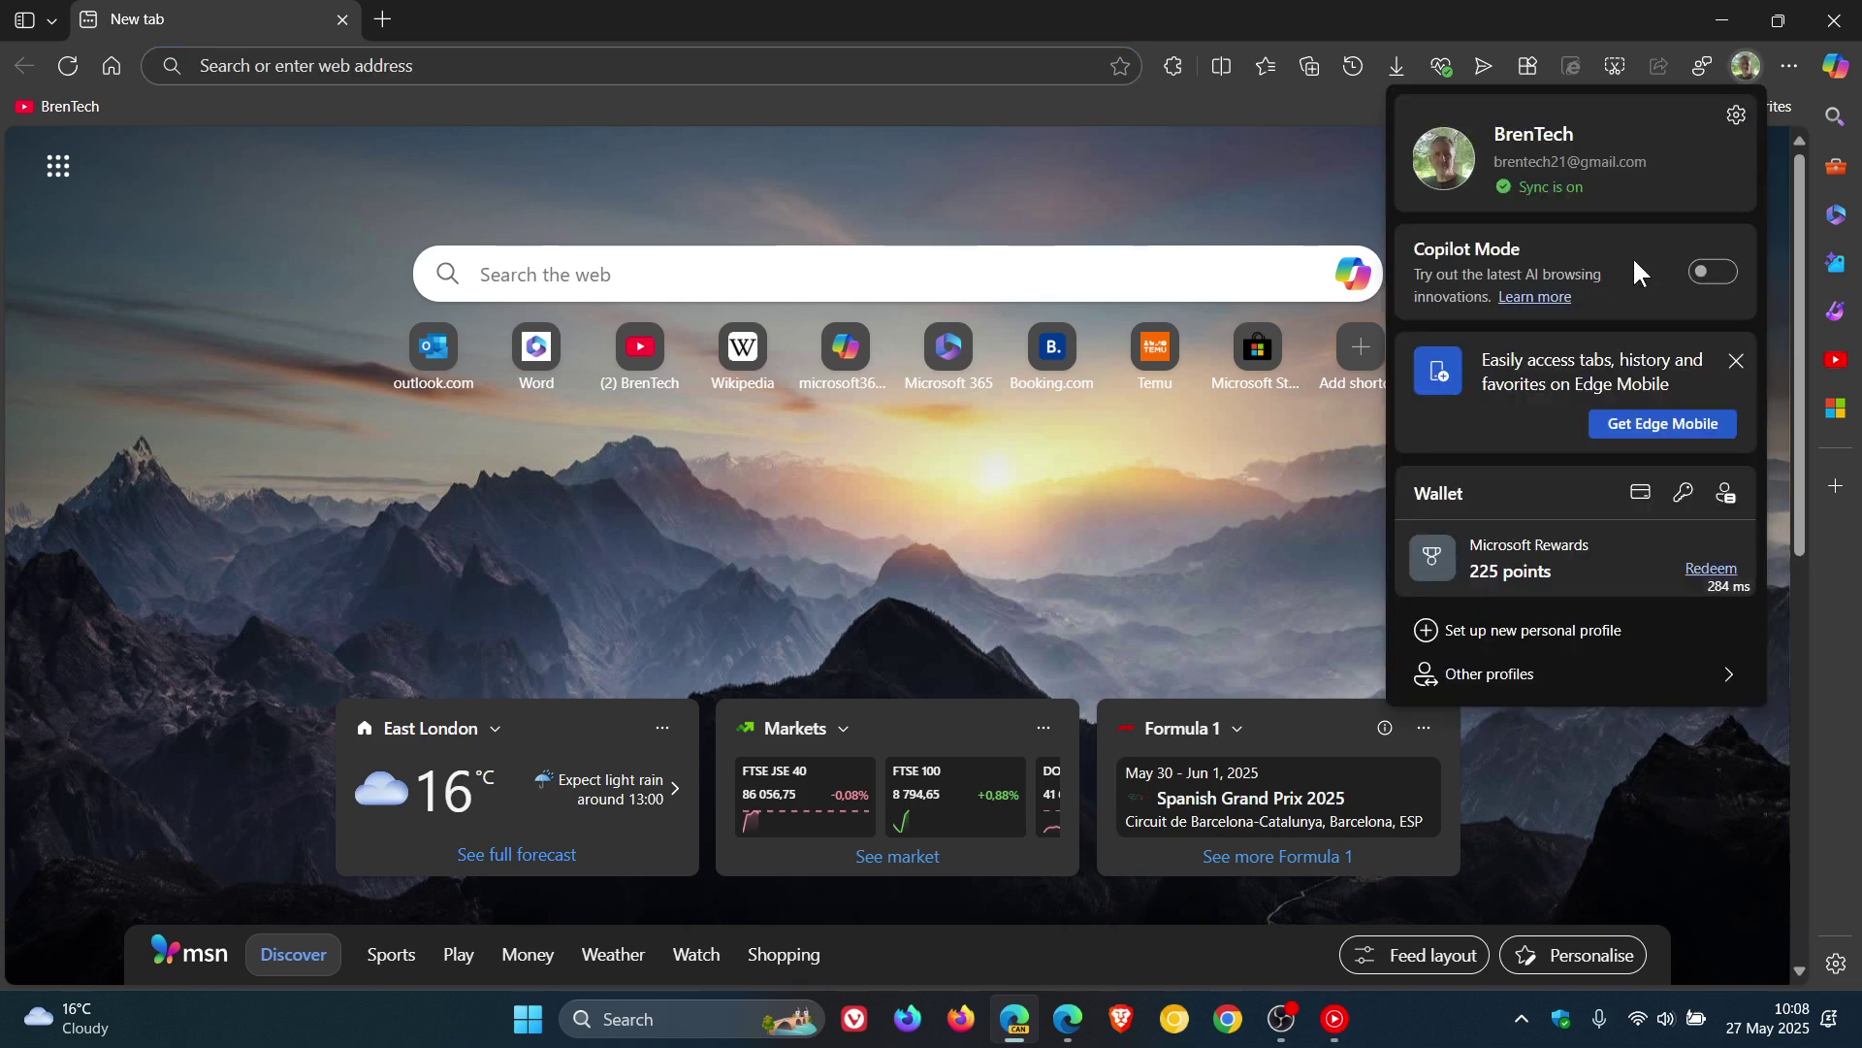
left_click(1278, 554)
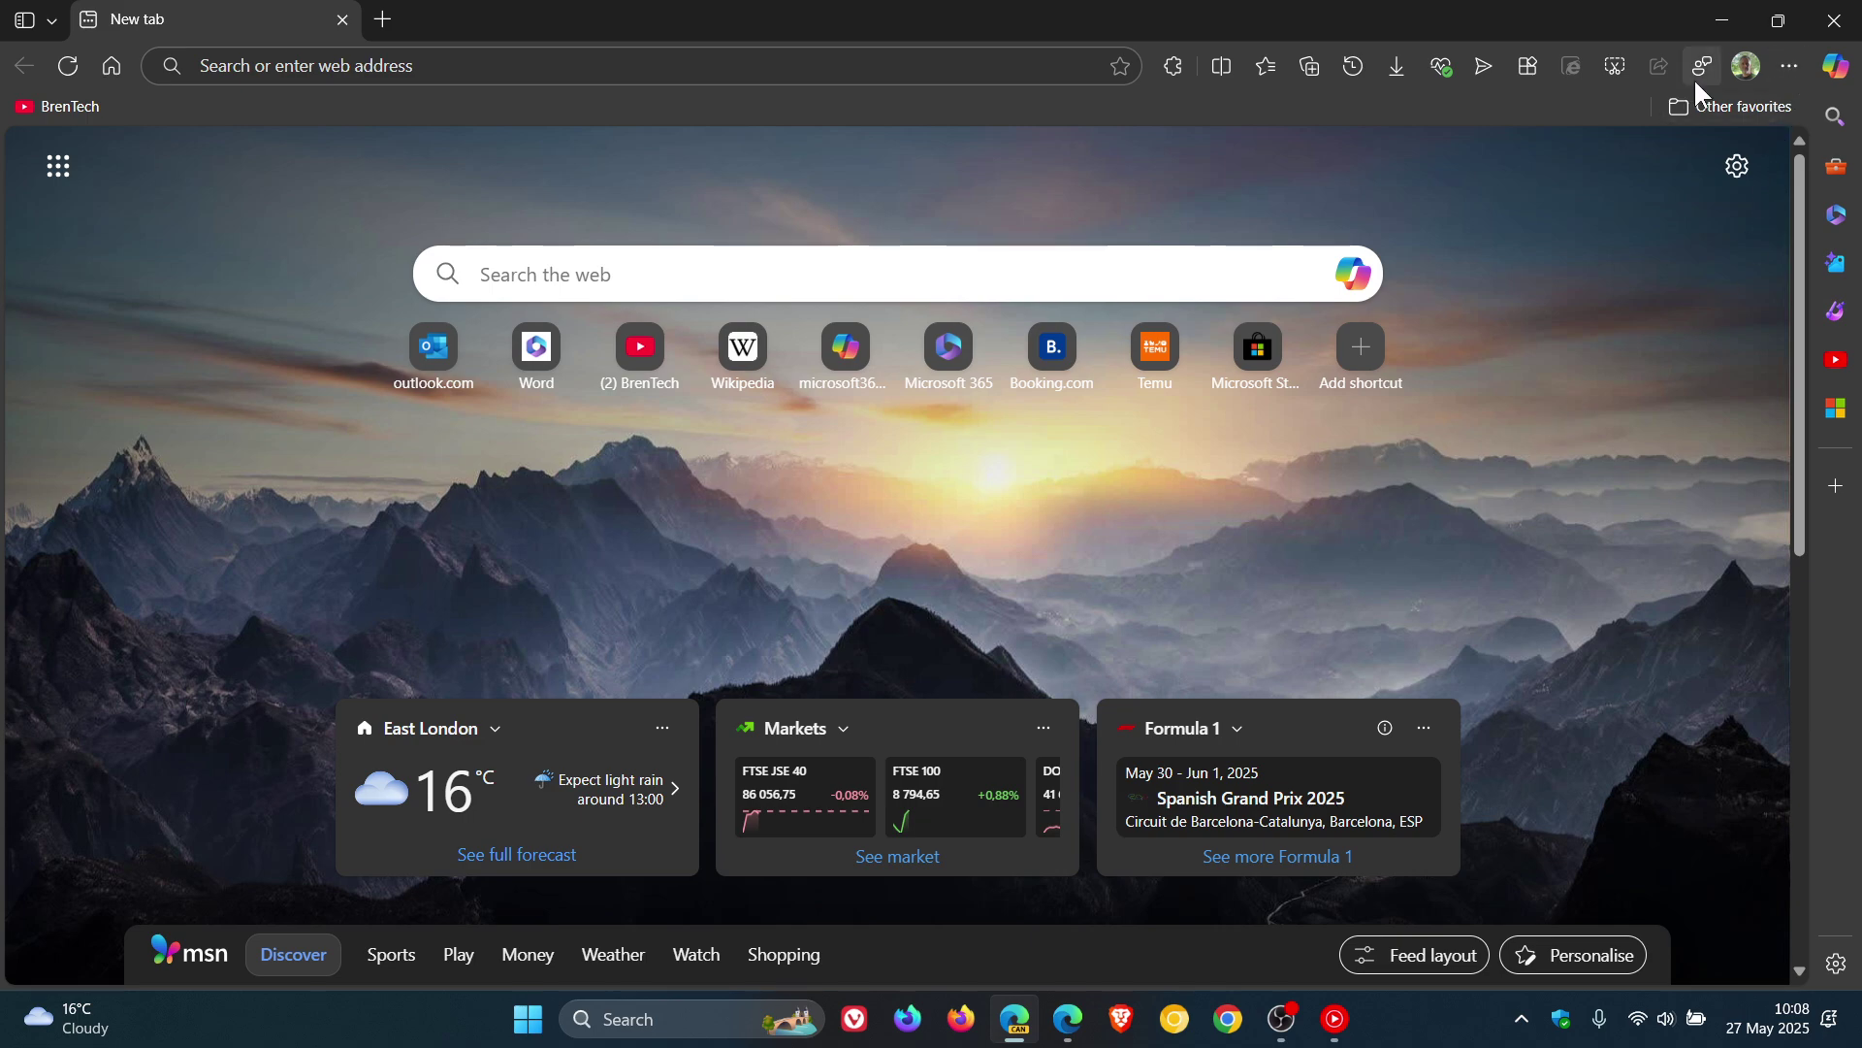
left_click(1749, 66)
left_click(1737, 116)
- Switch Copilot Mode on in Canary's Copilot mode settings, then bring up the regular Edge window
scroll(326, 716, "down", 2)
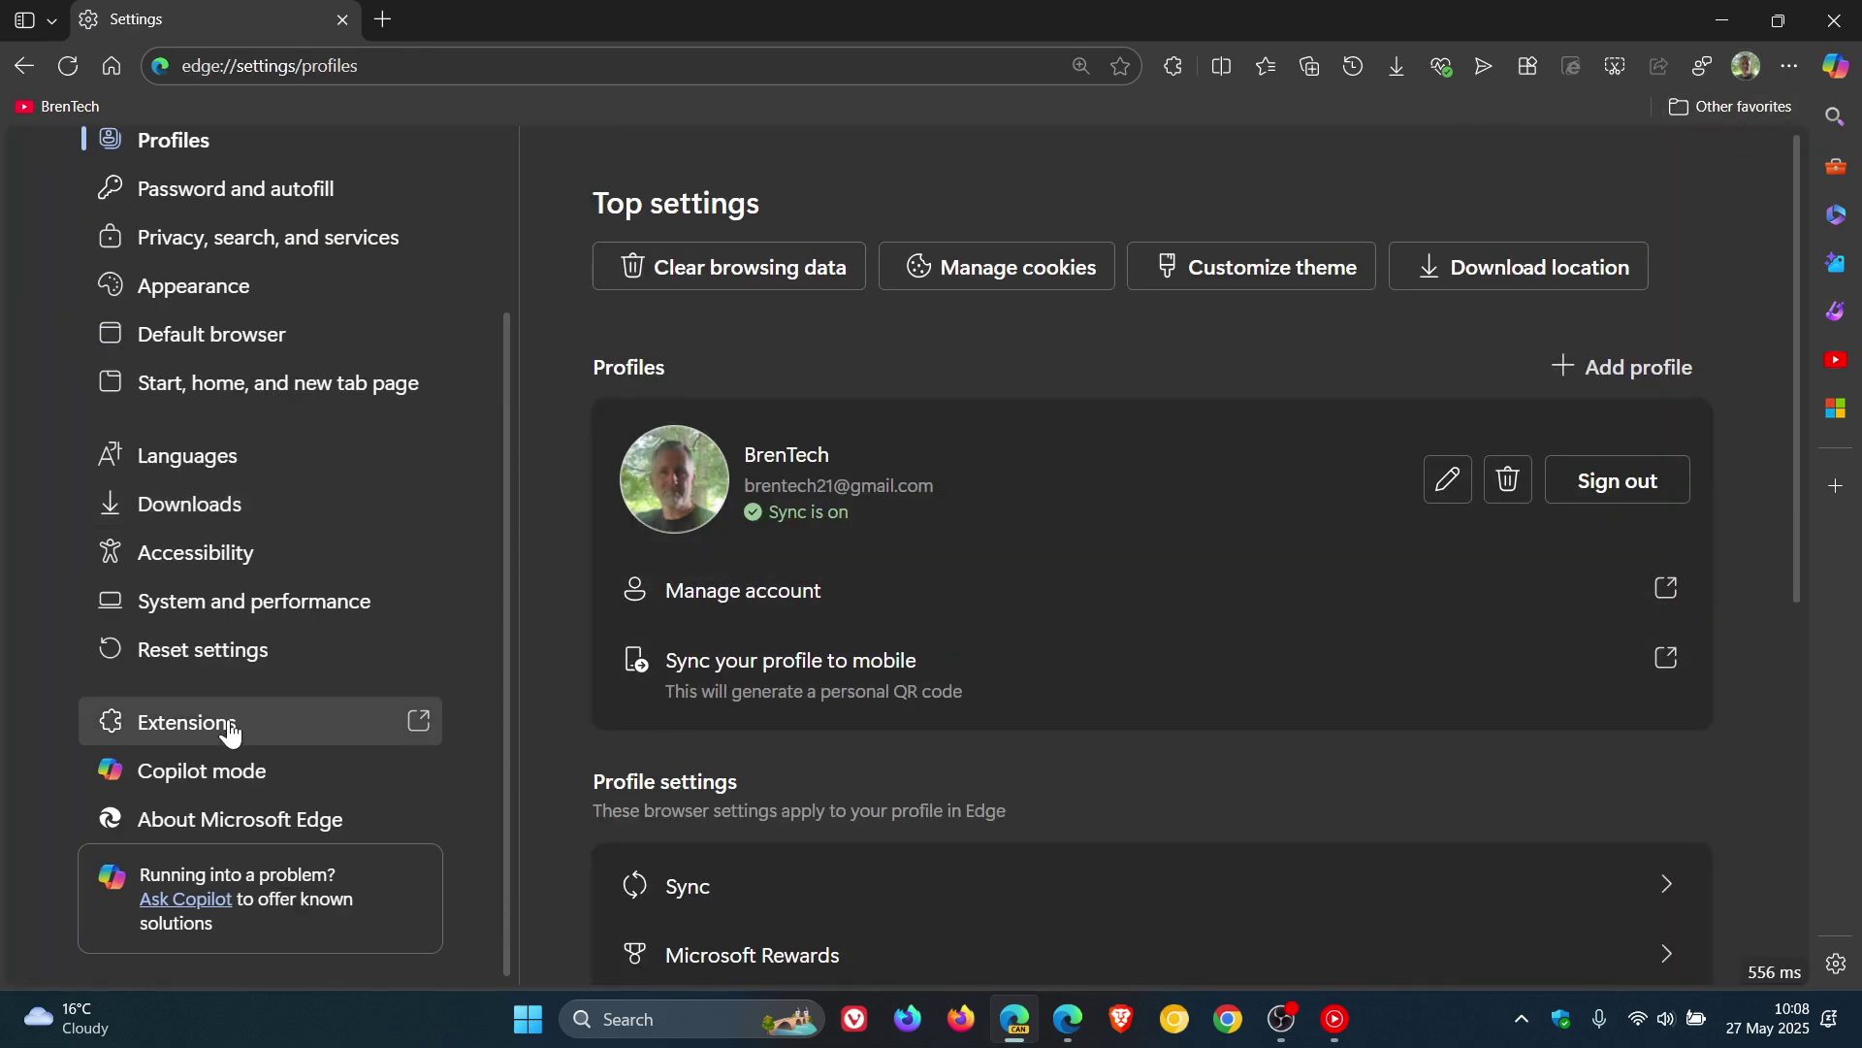
left_click(251, 768)
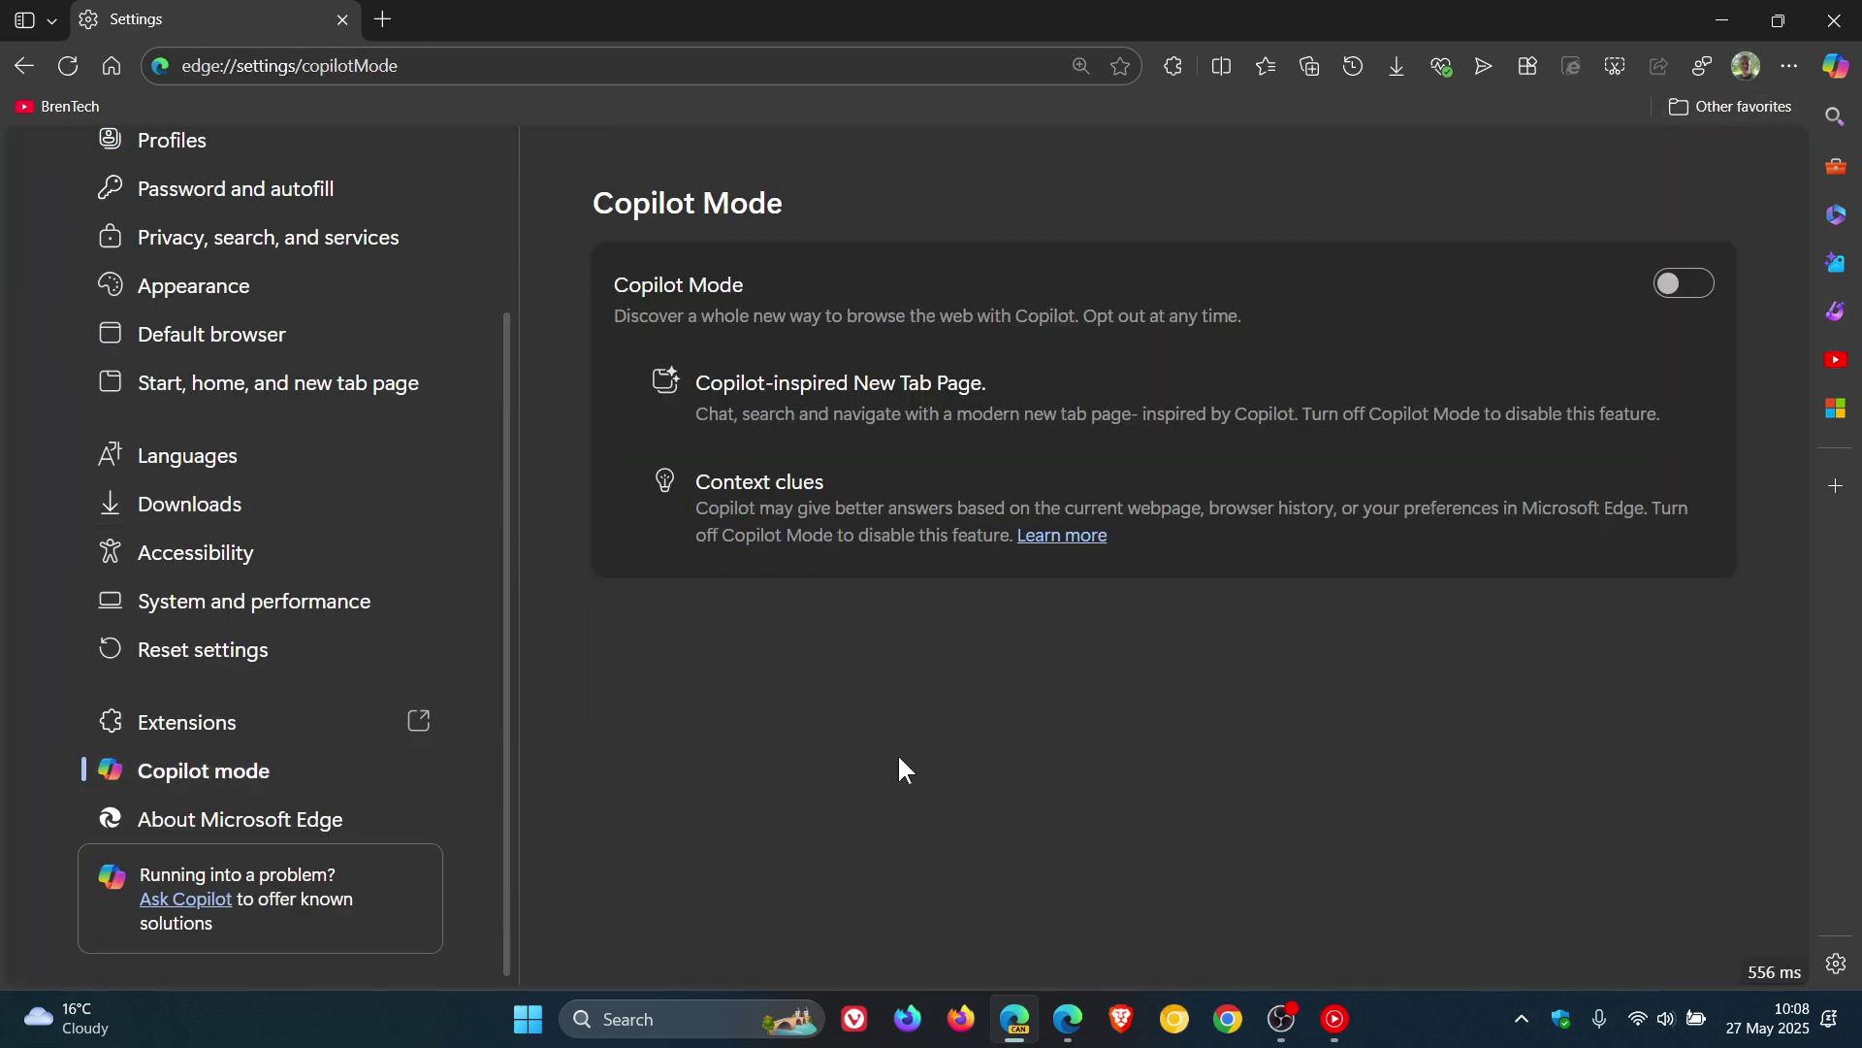
left_click(1698, 303)
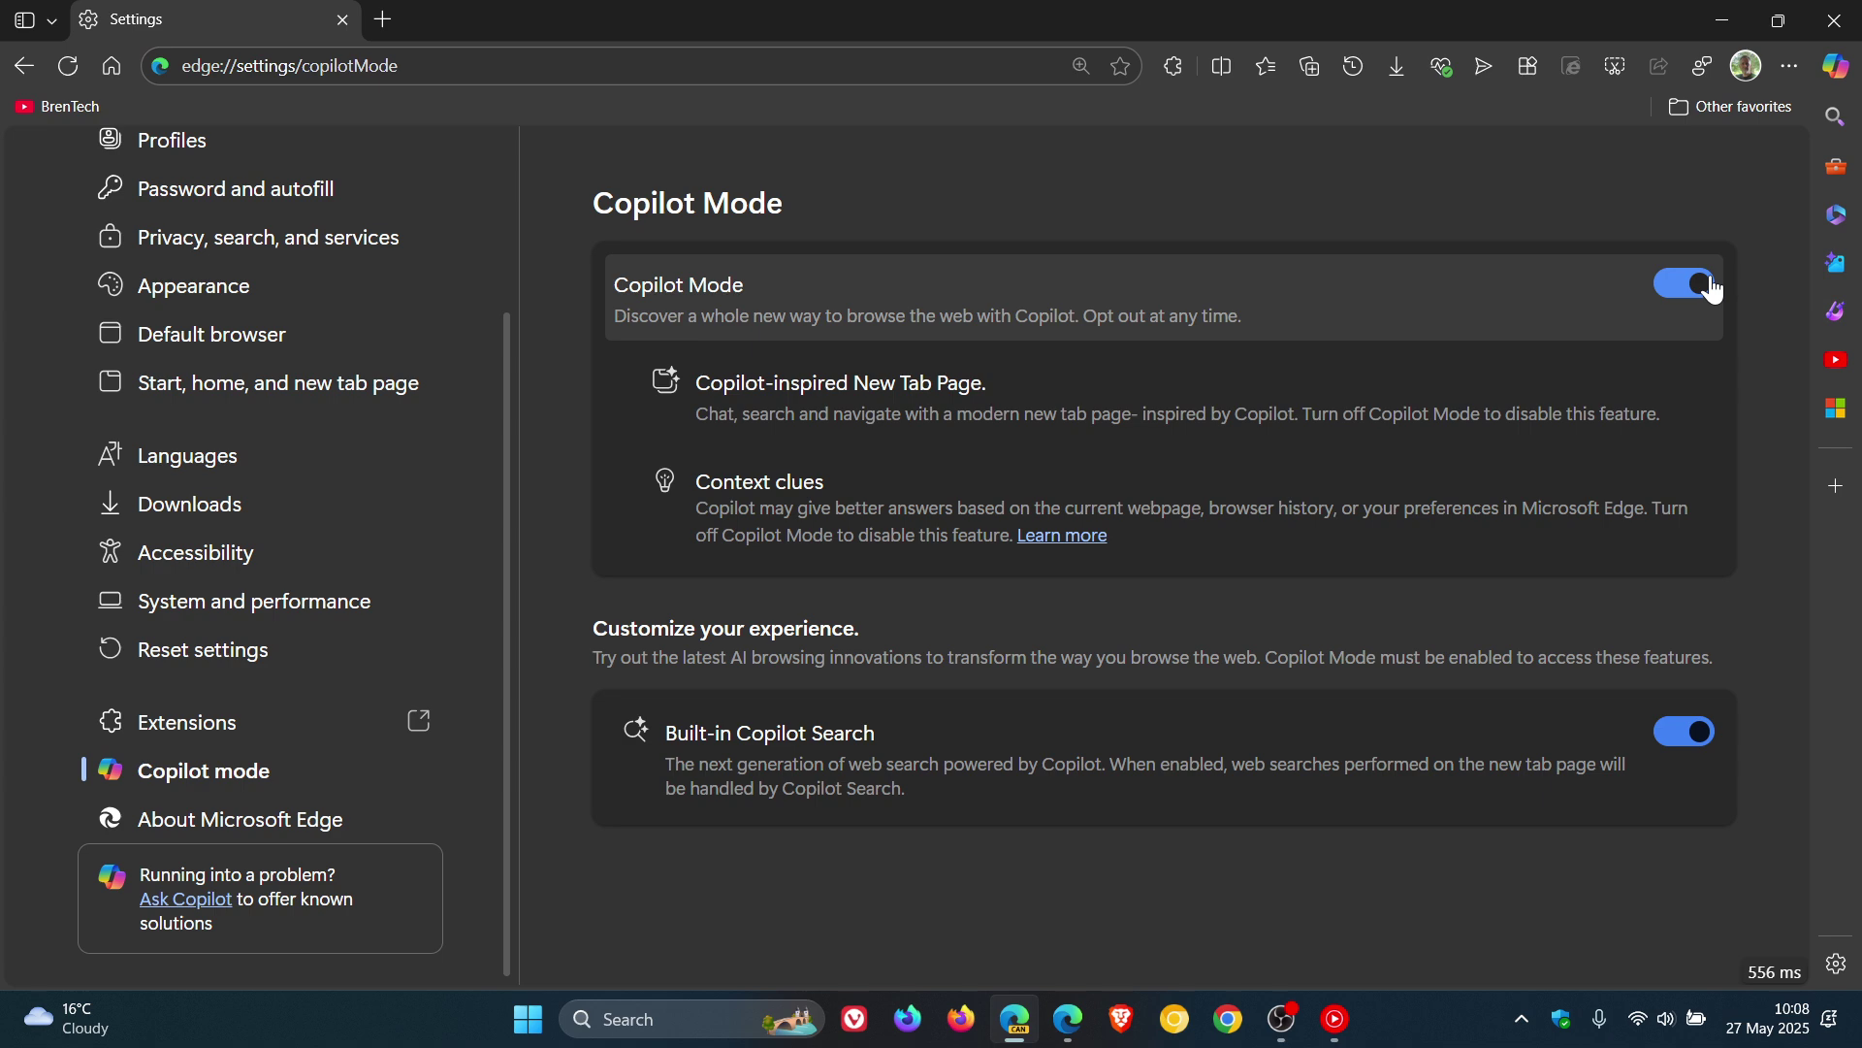
left_click(1068, 1019)
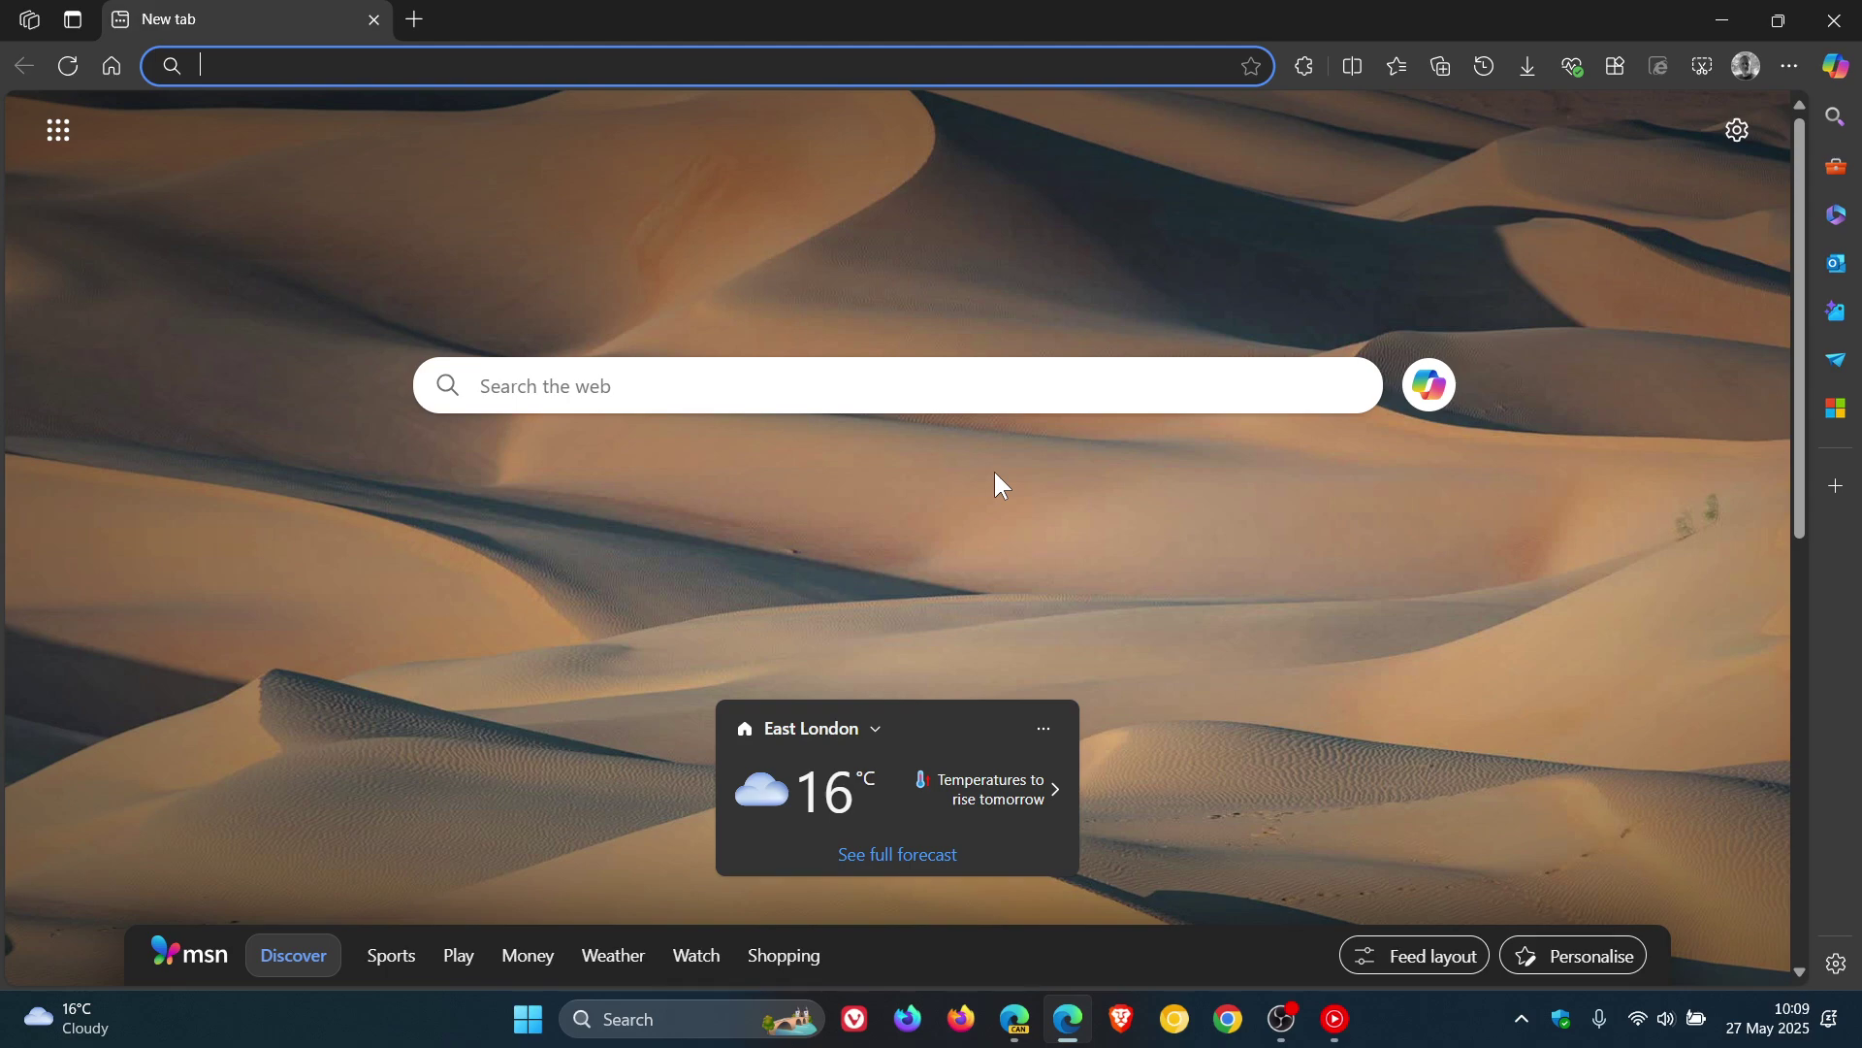
- Return to Edge Canary and open a new tab showing 'How can I help you today?'
left_click(1015, 1018)
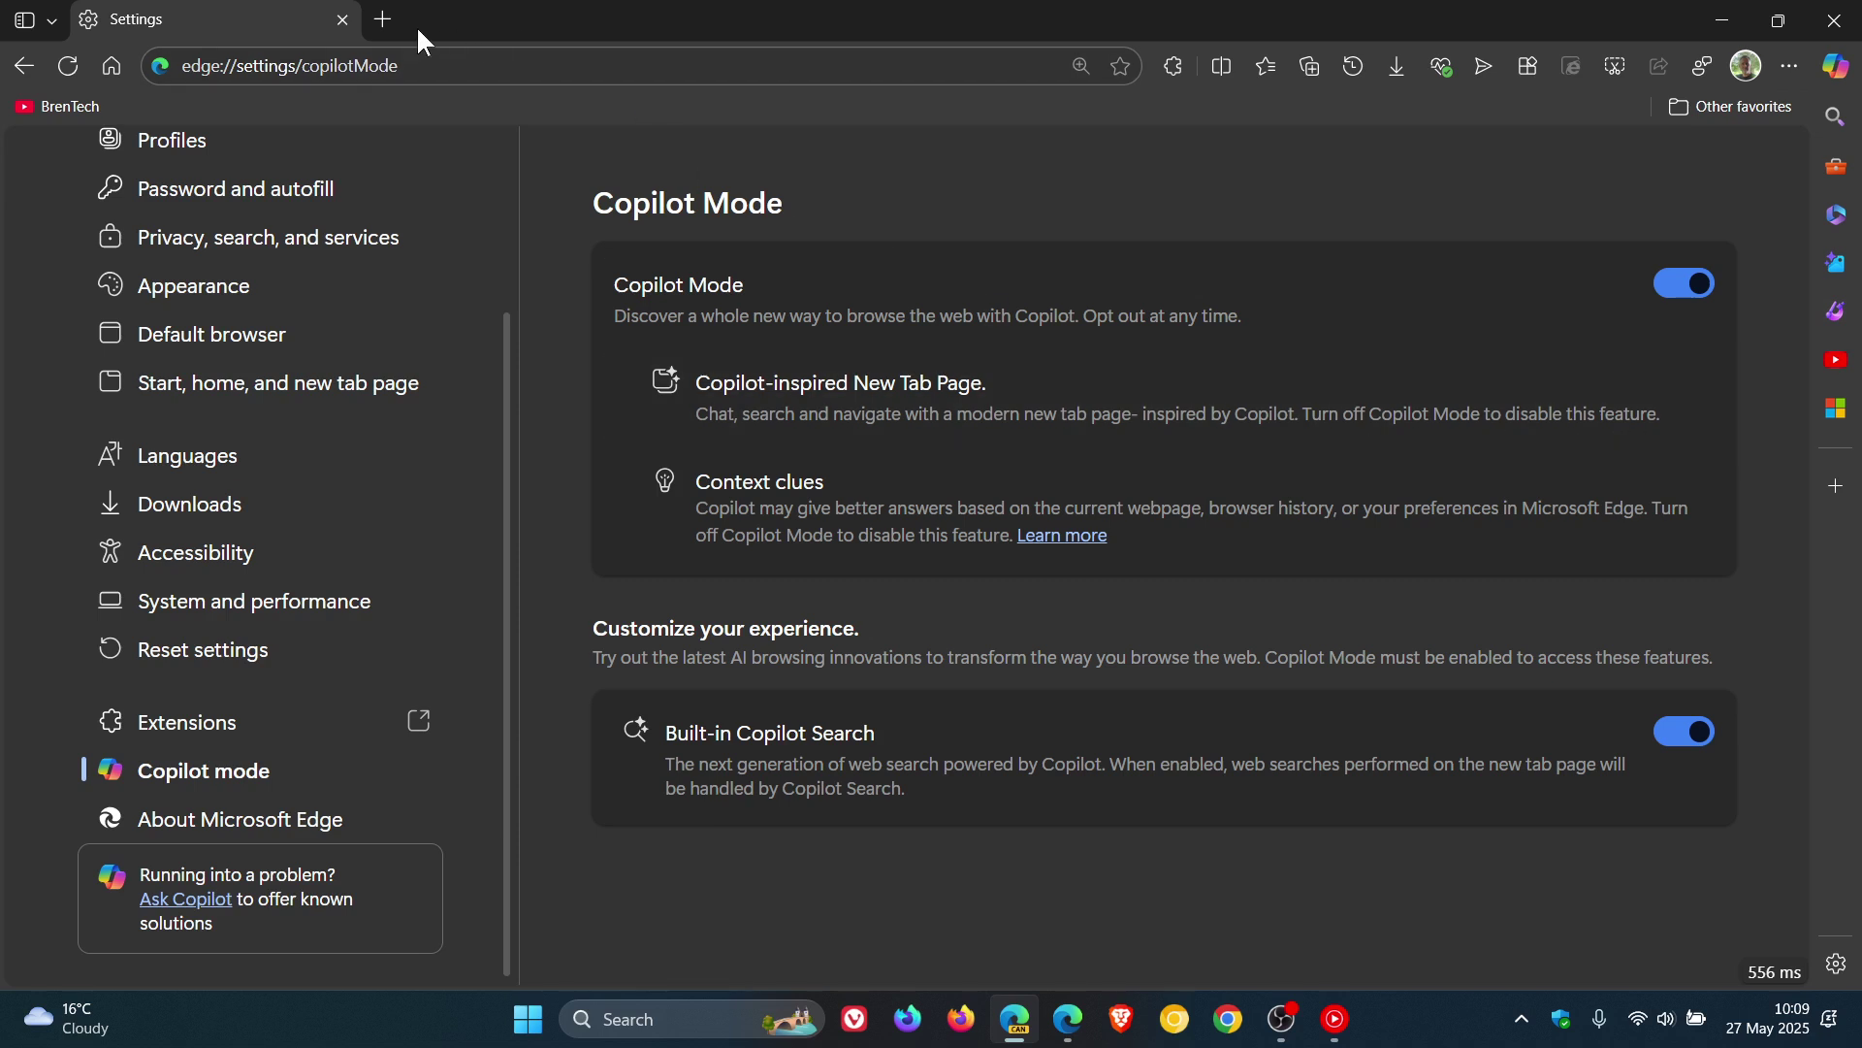
left_click(383, 21)
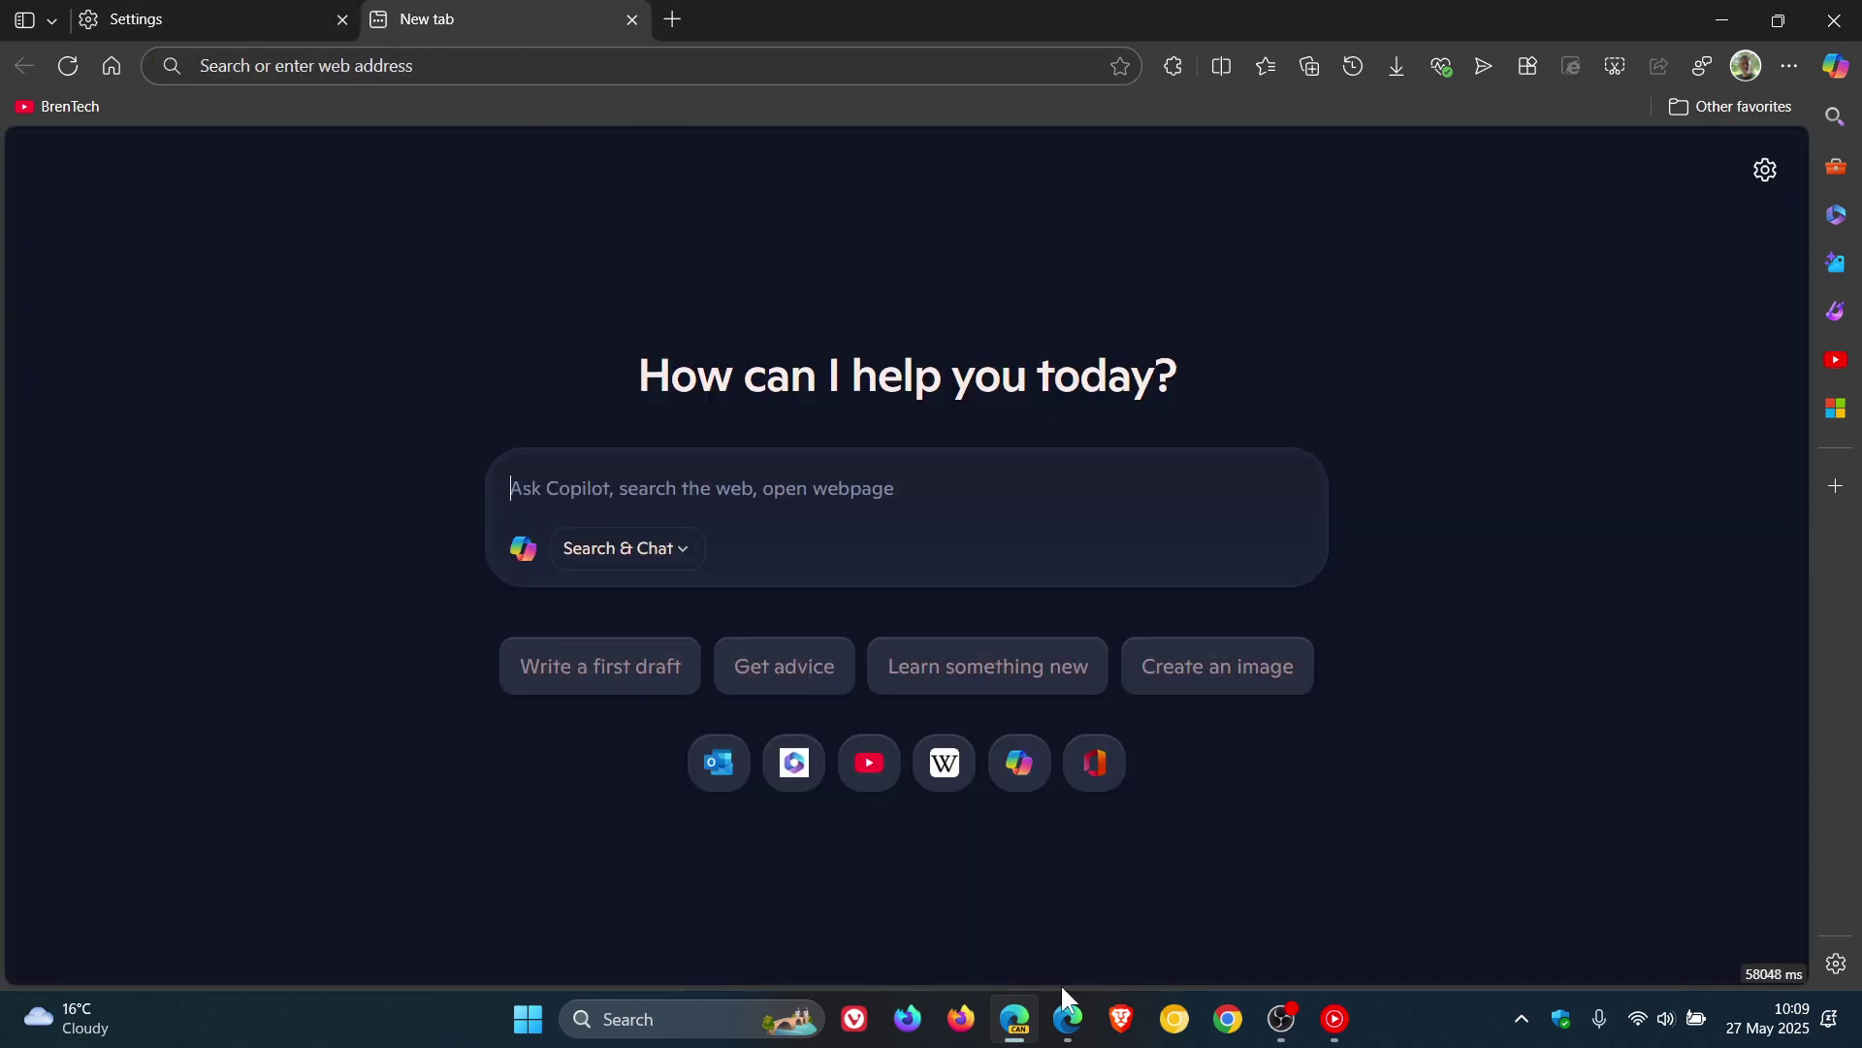
- Bring Canary forward and view the Search & Chat response modes without changing them
left_click(1065, 1017)
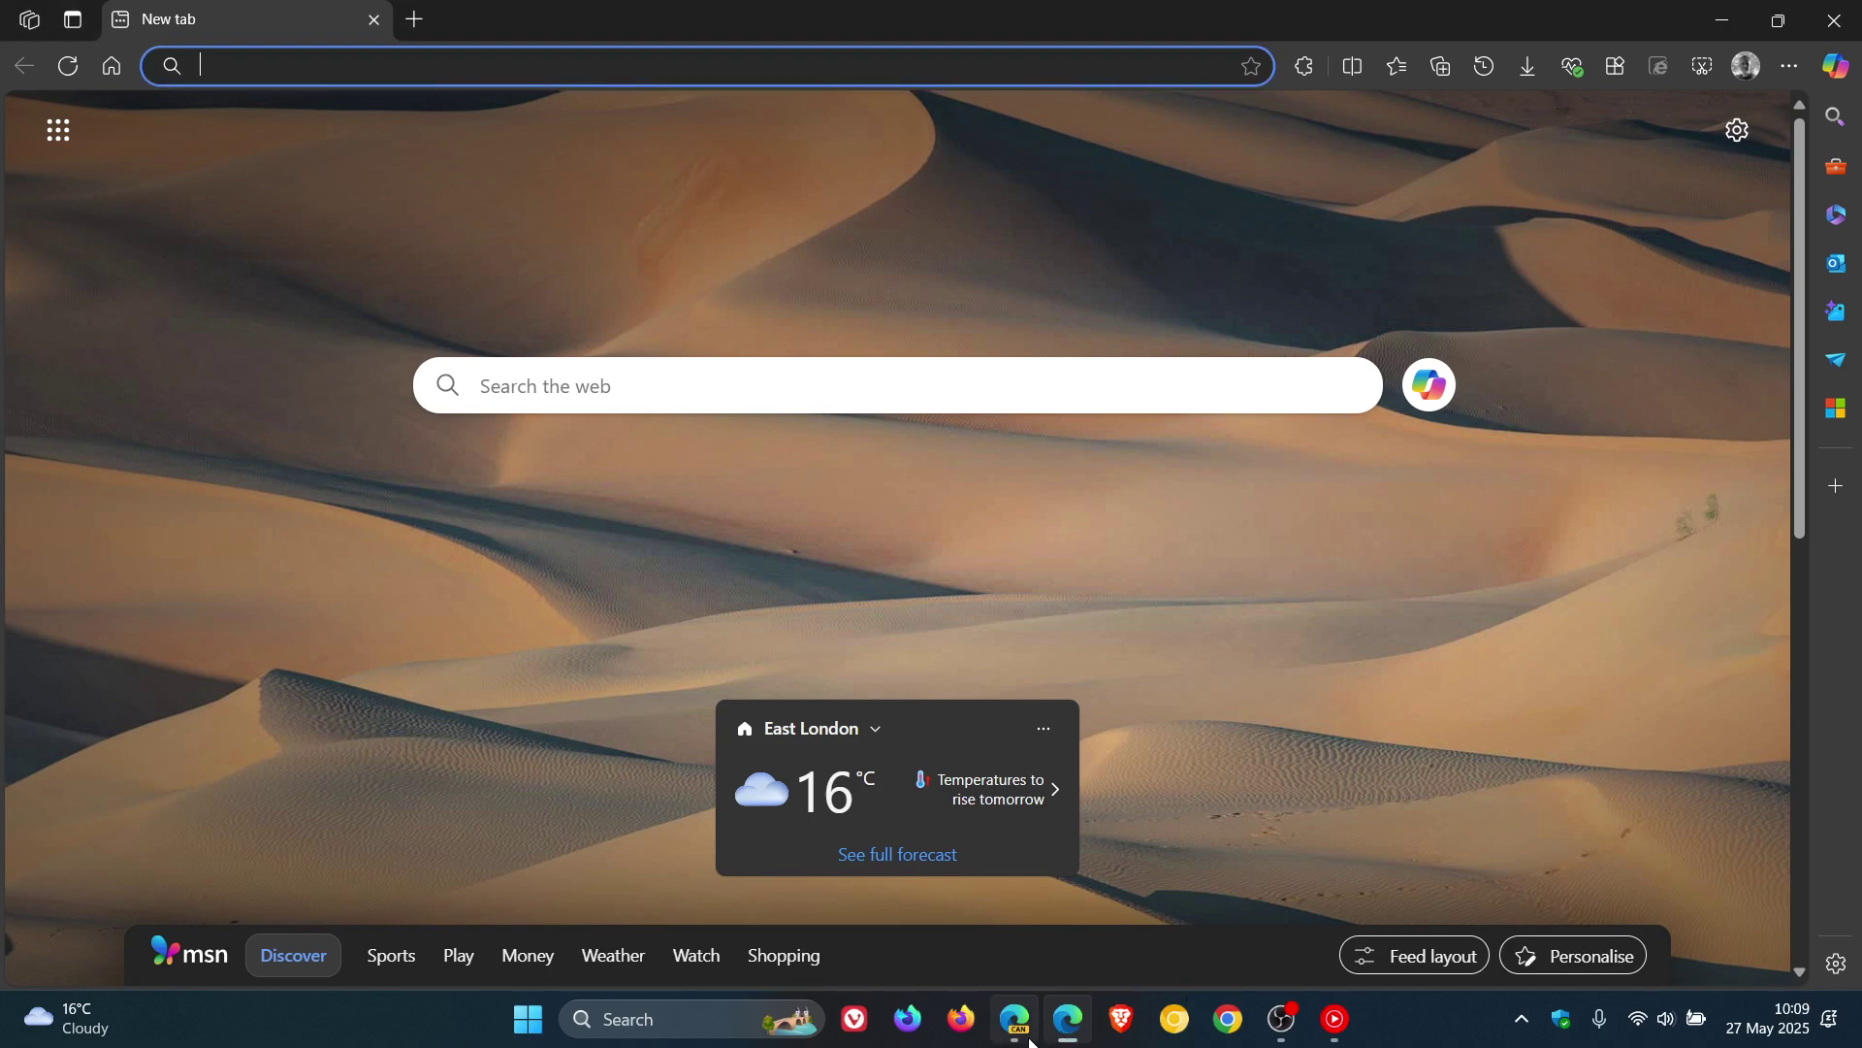
left_click(1016, 1019)
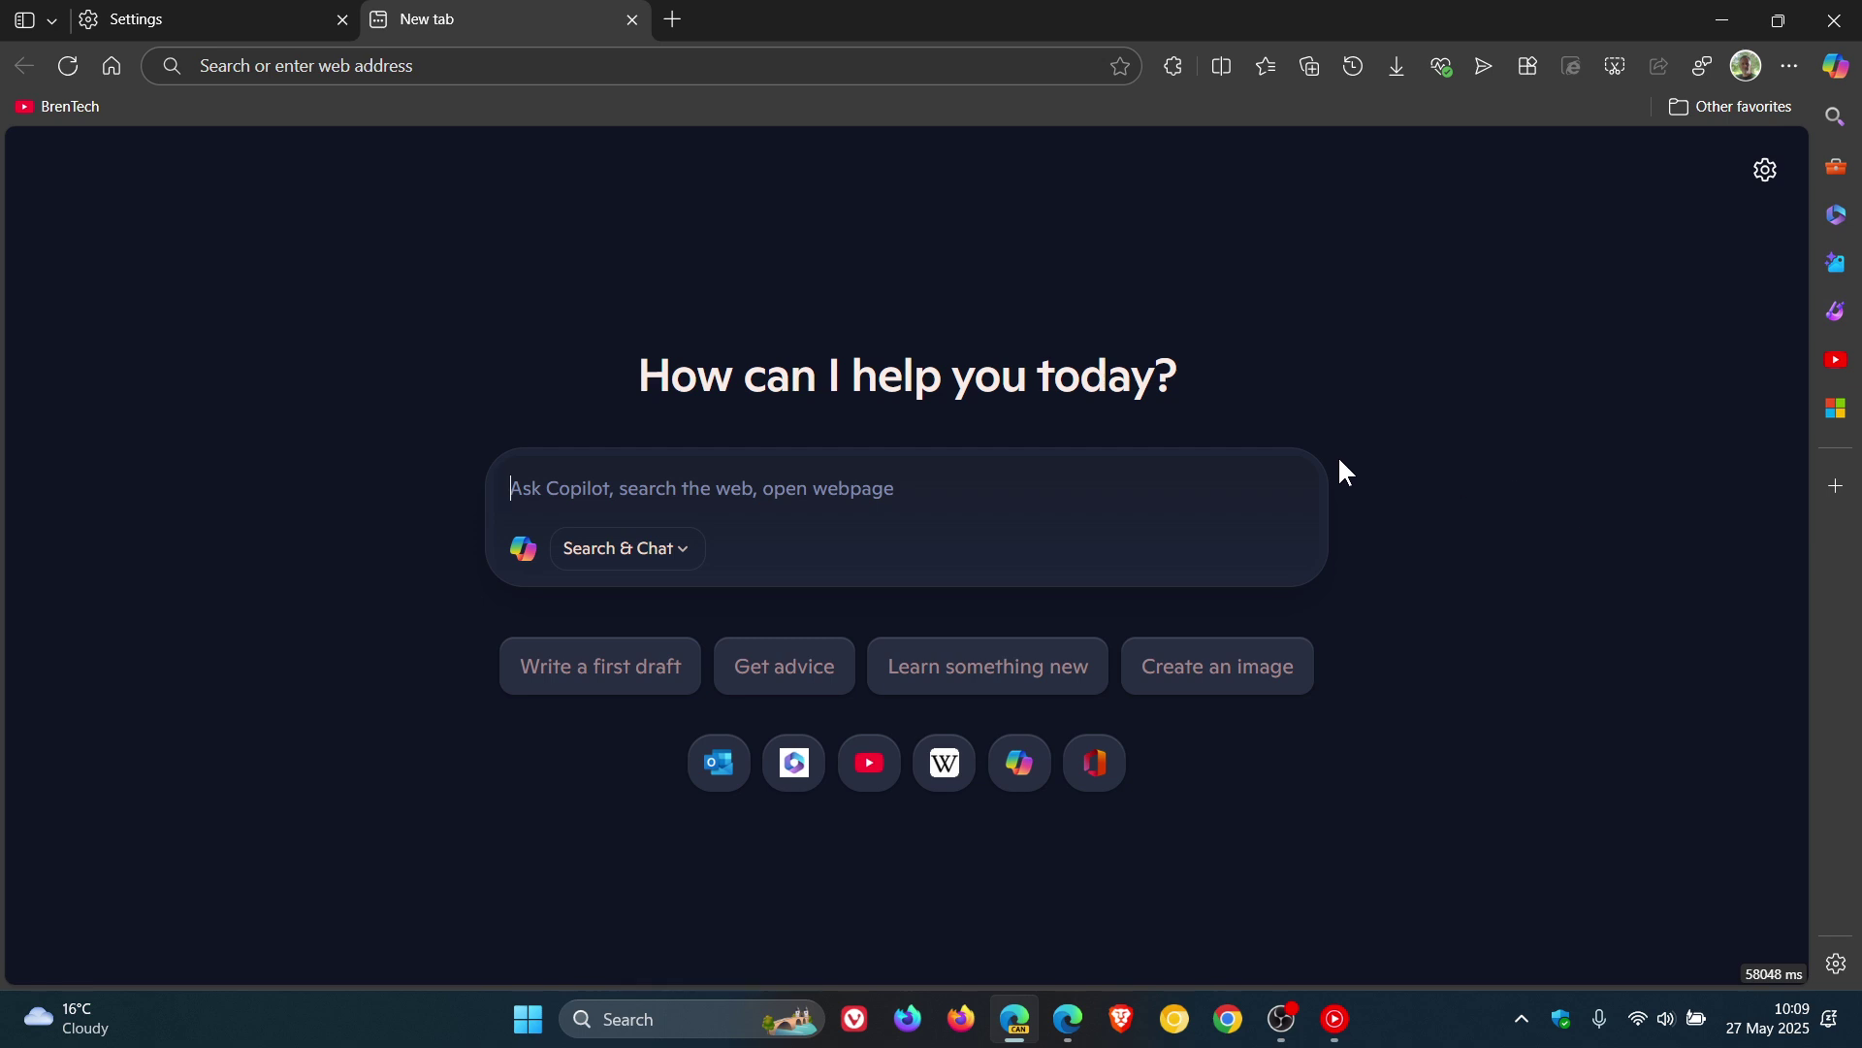
left_click(628, 550)
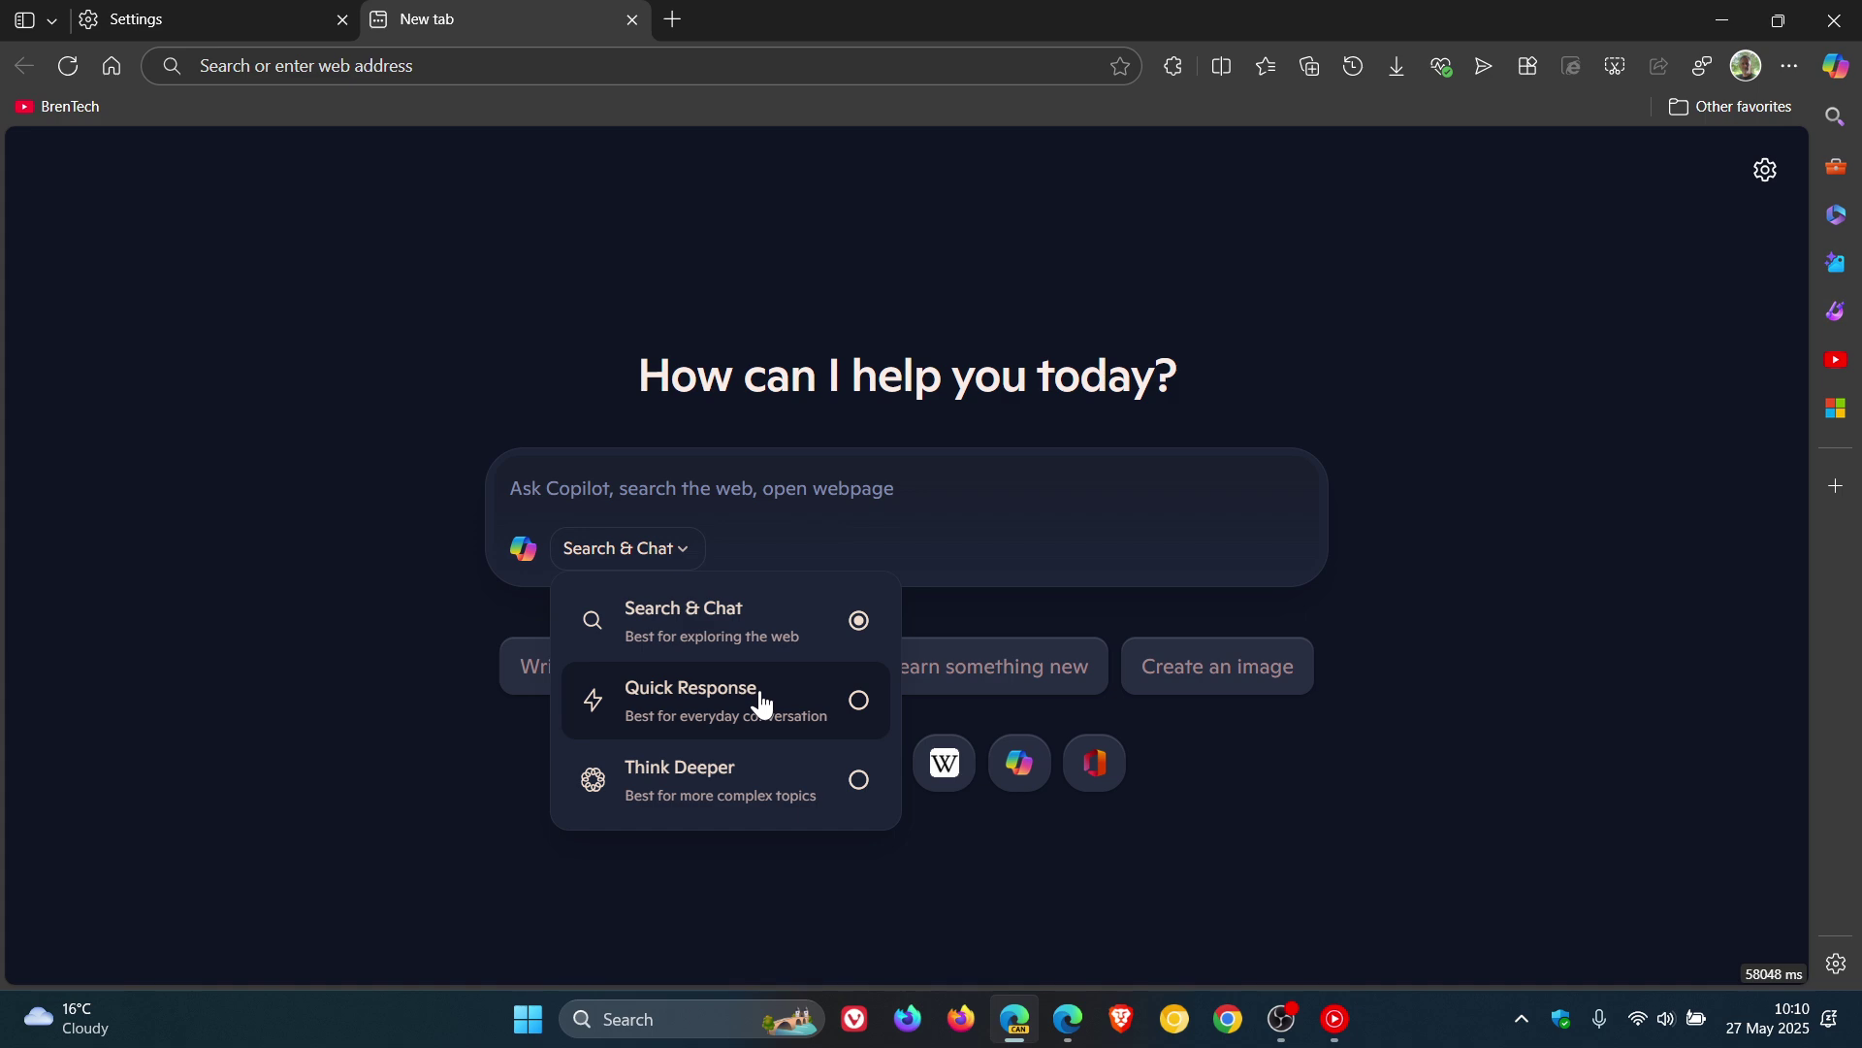
left_click(1525, 706)
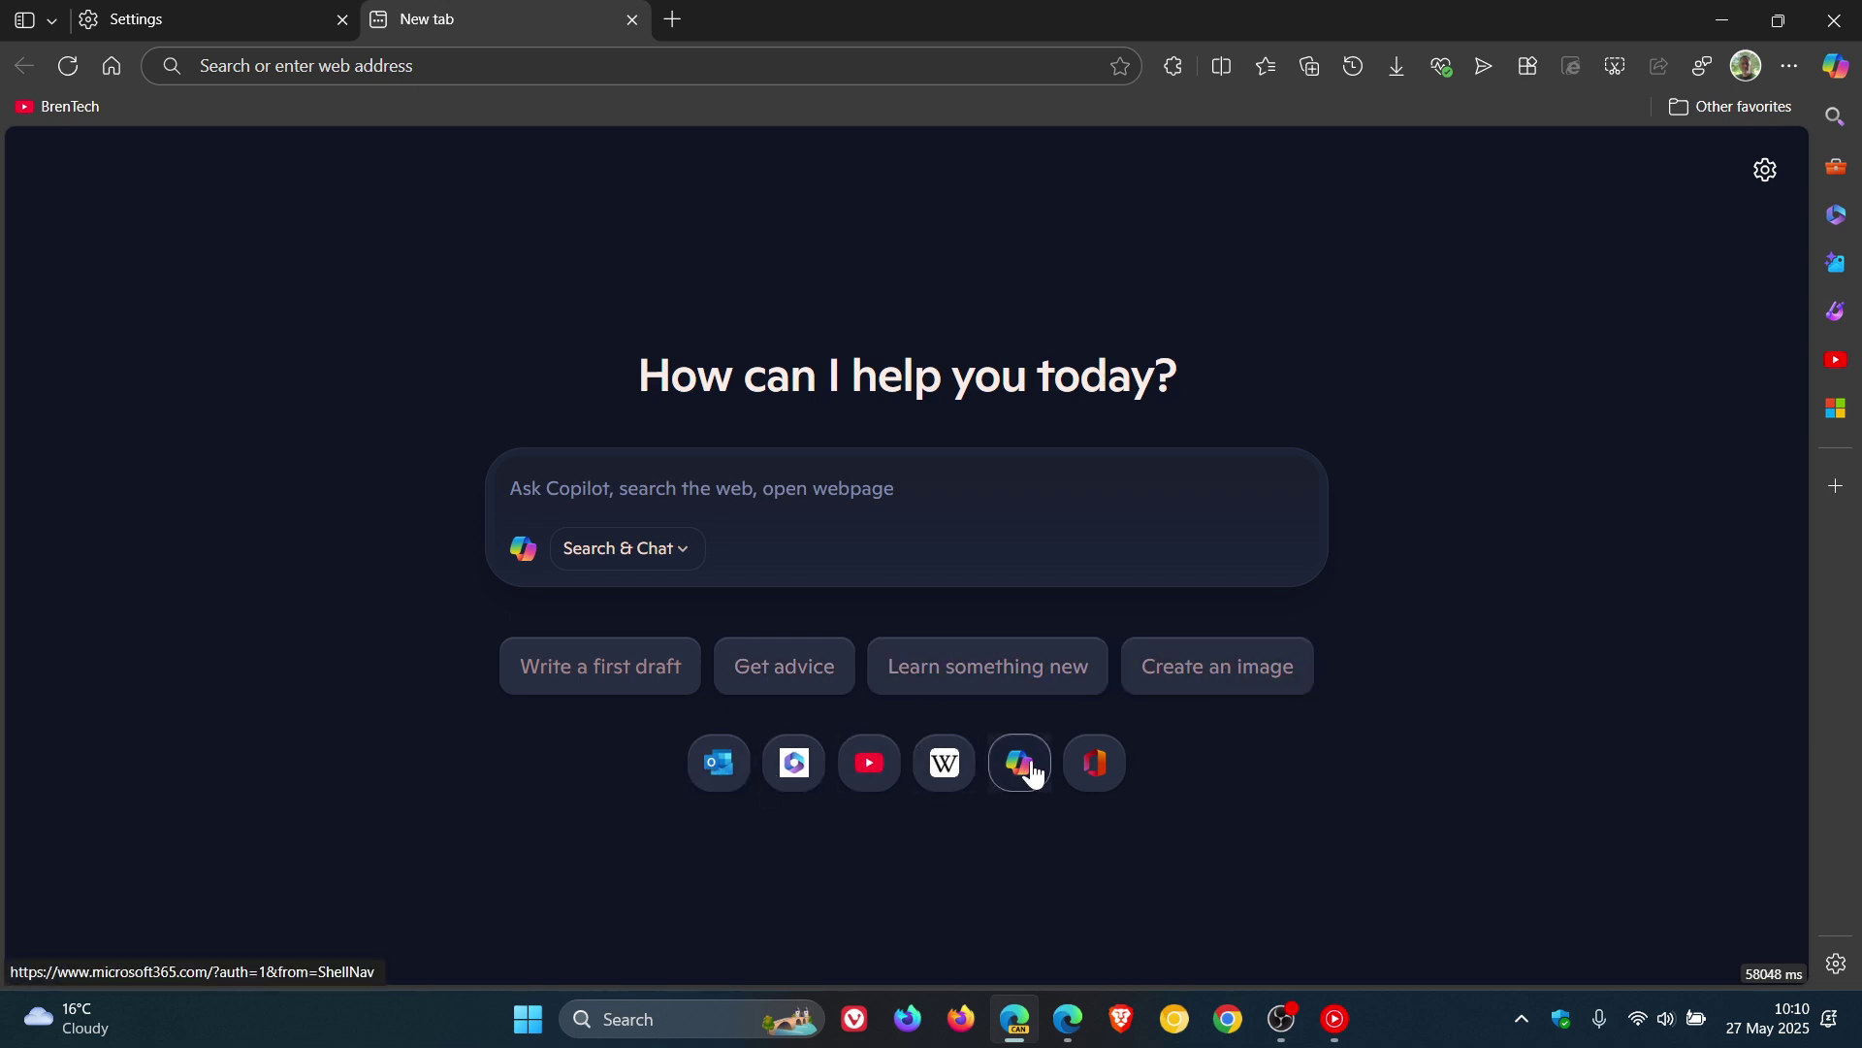
- In the new tab page options, toggle Quick Links off and on, then choose Manage Copilot Mode
left_click(1766, 173)
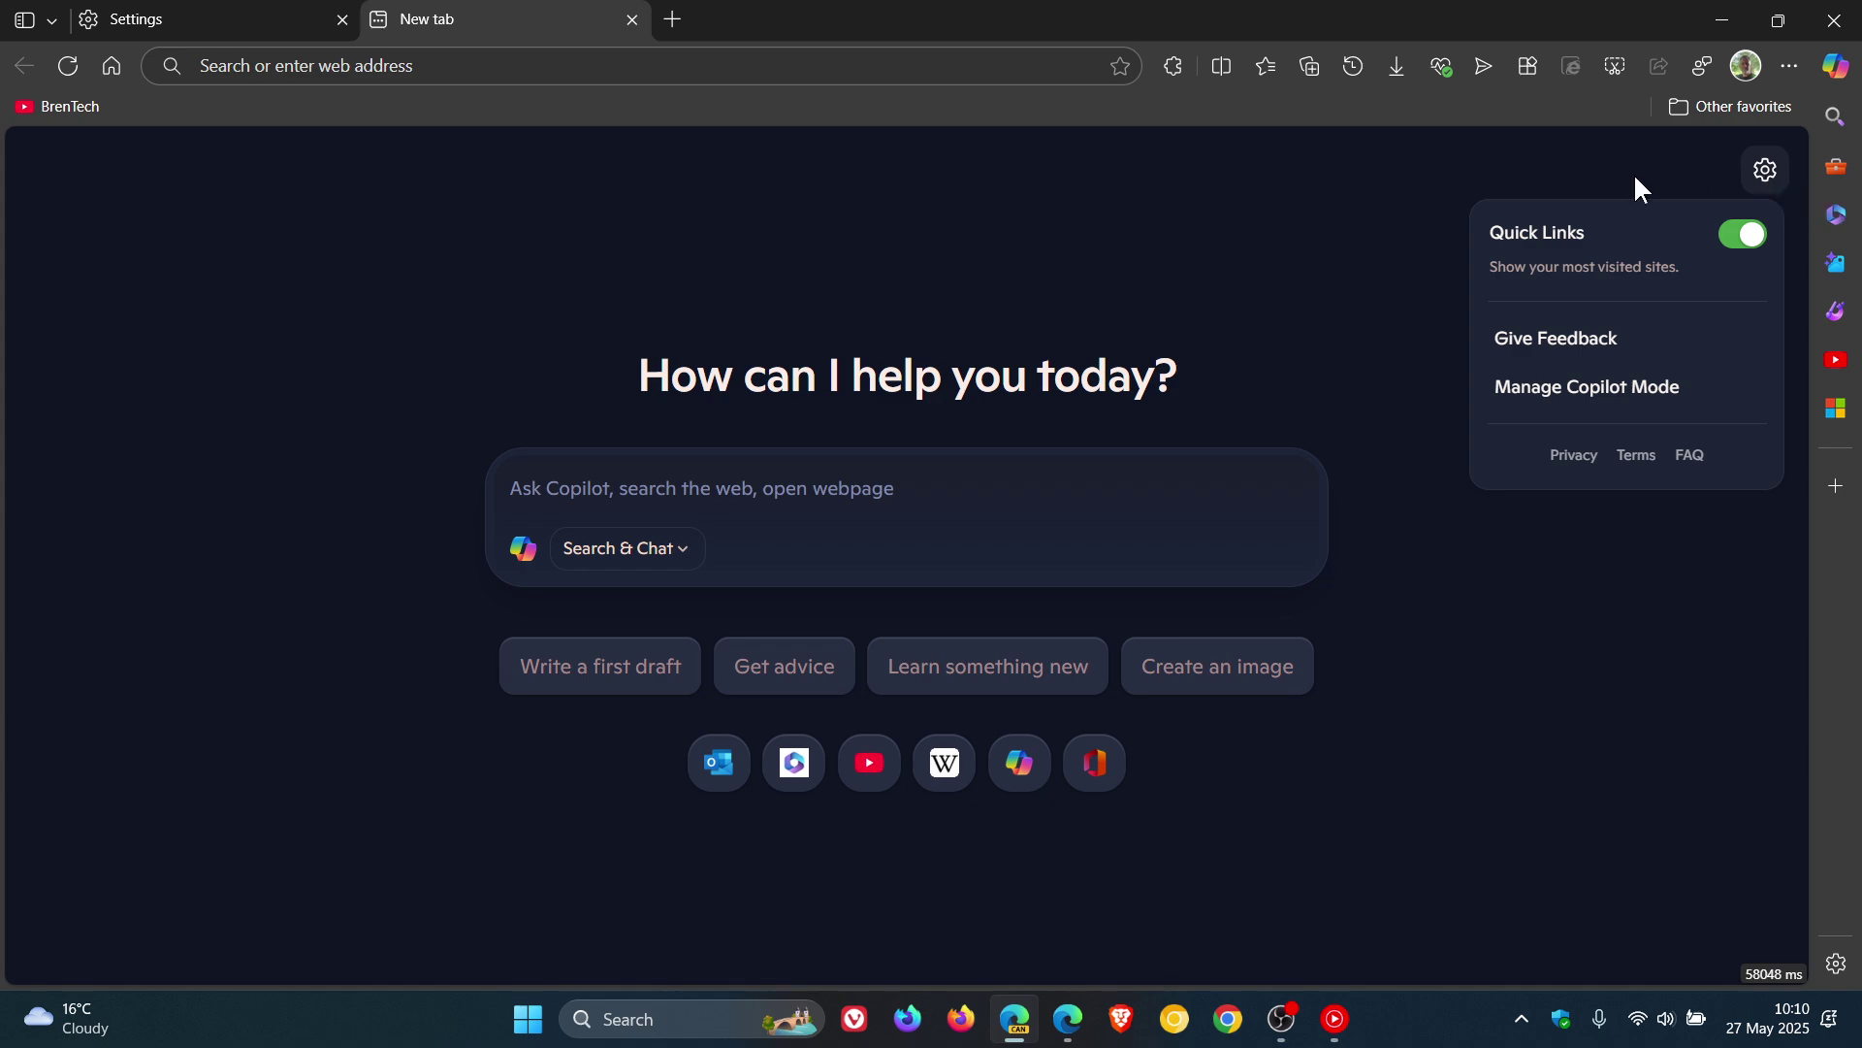
left_click(1756, 243)
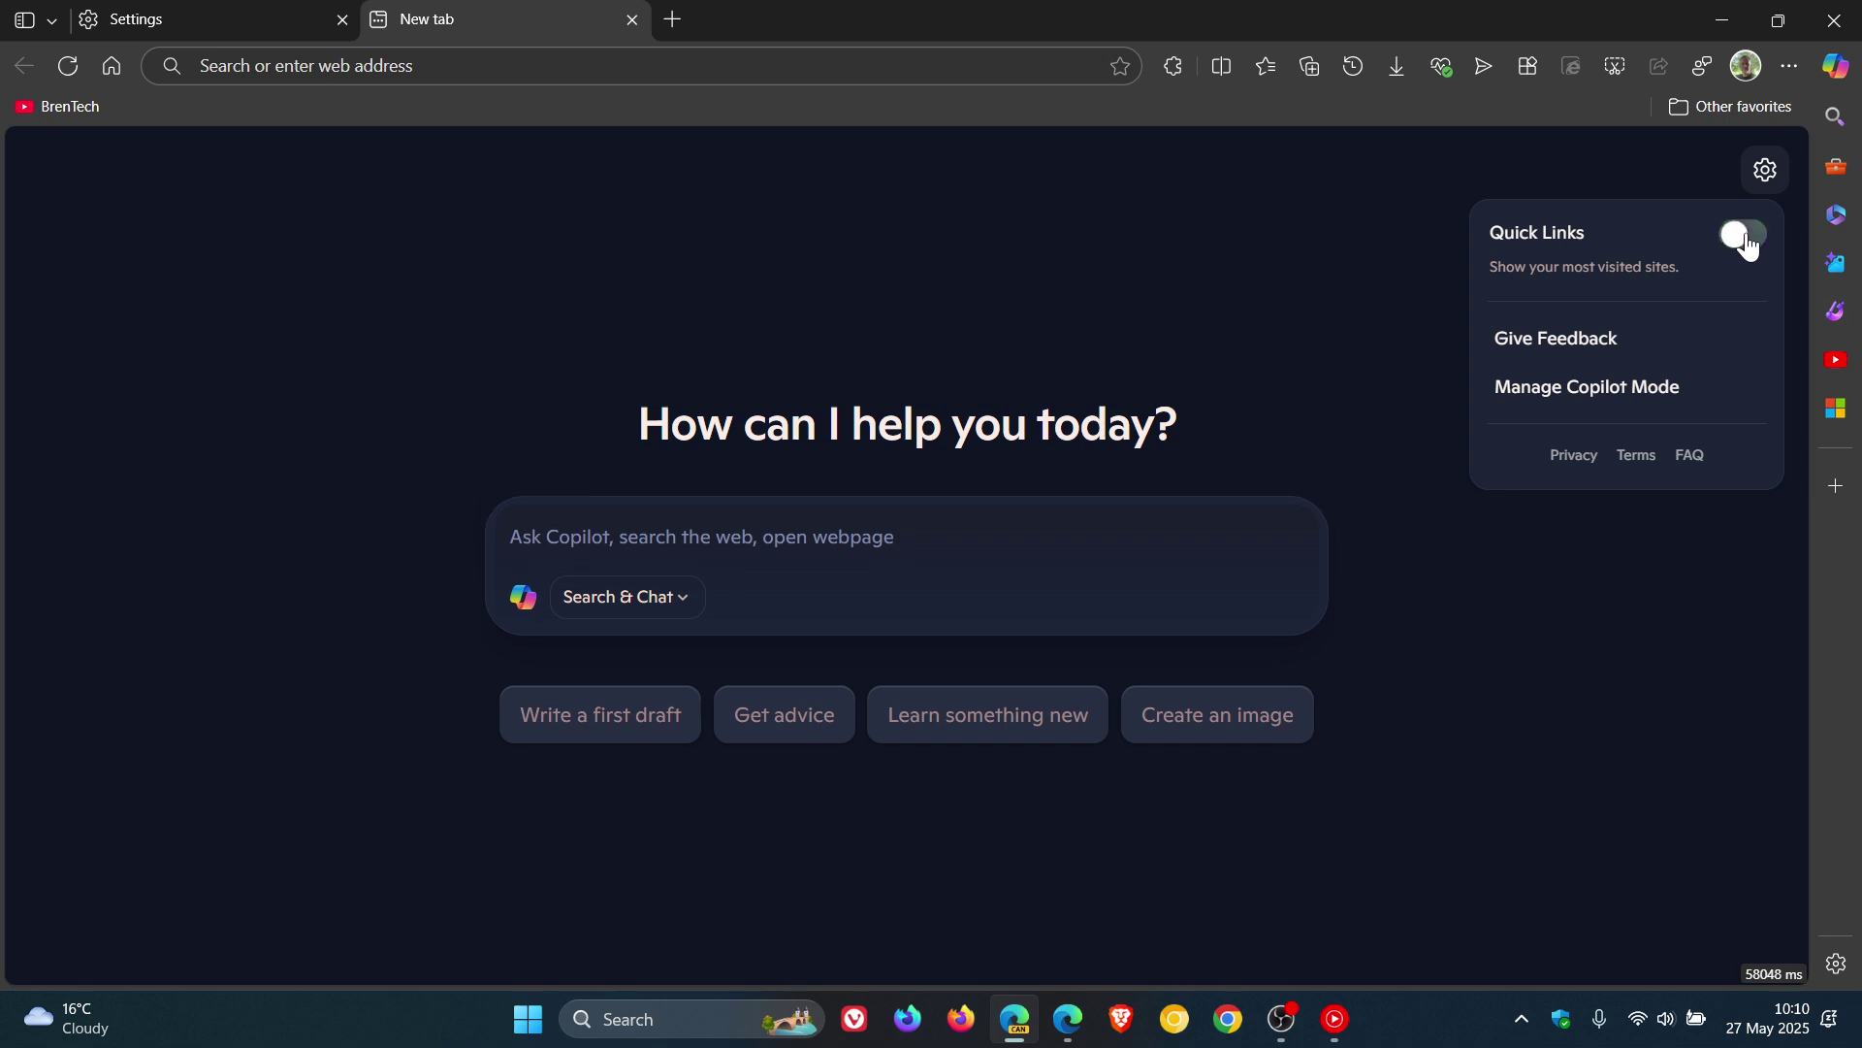
left_click(1761, 245)
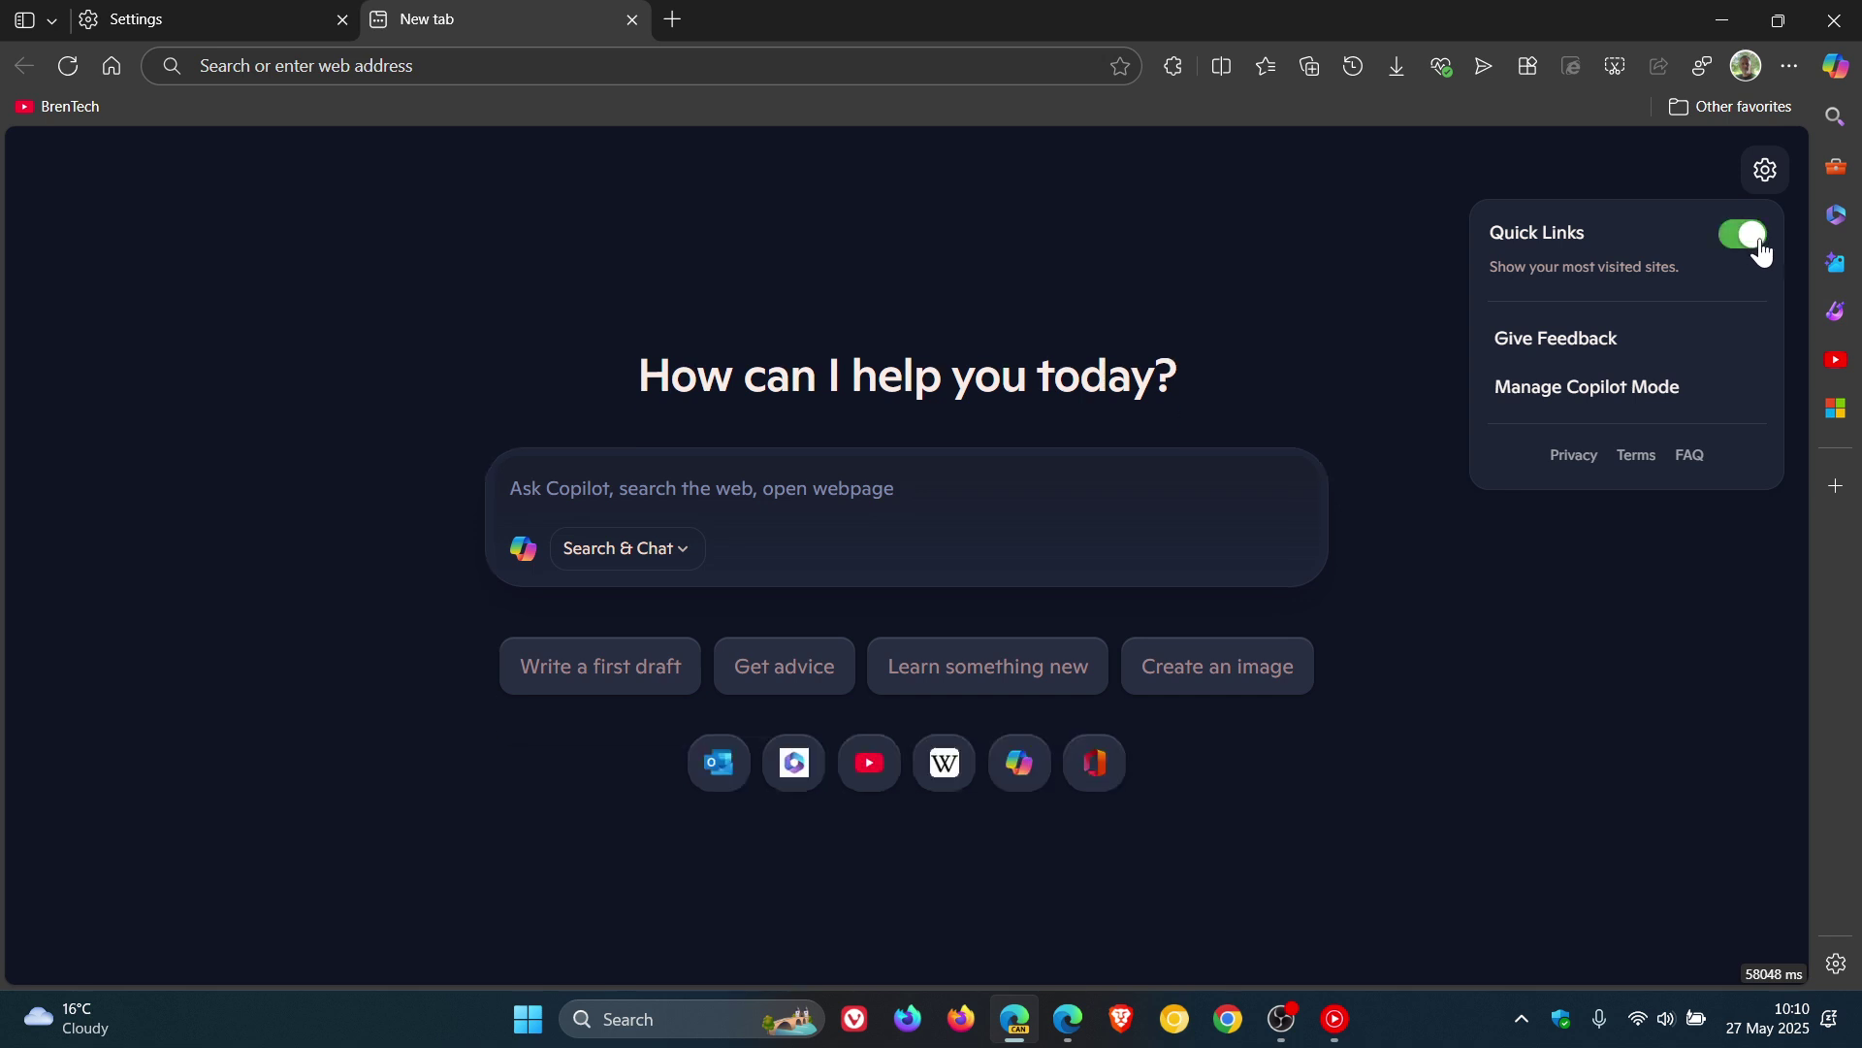
left_click(1539, 393)
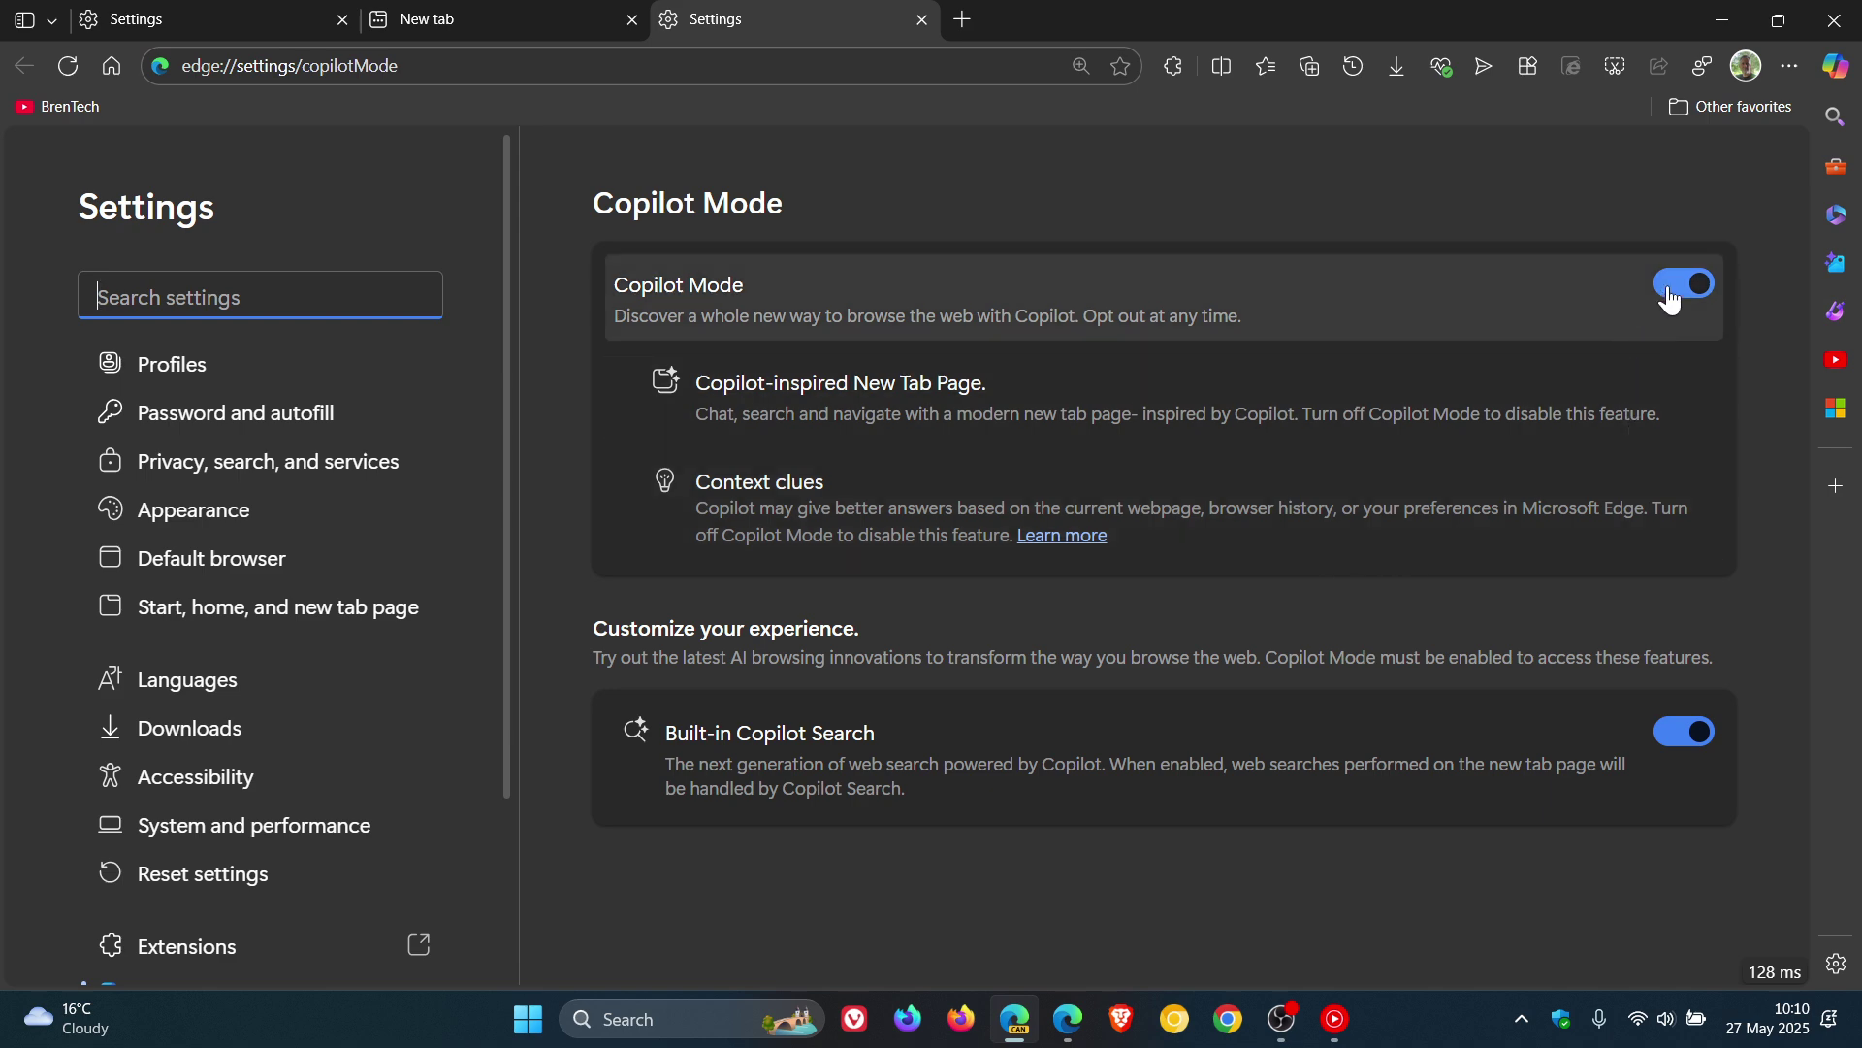
- Leave Copilot Mode off after toggling it off, on, and off, then bring up regular Edge
left_click(1672, 301)
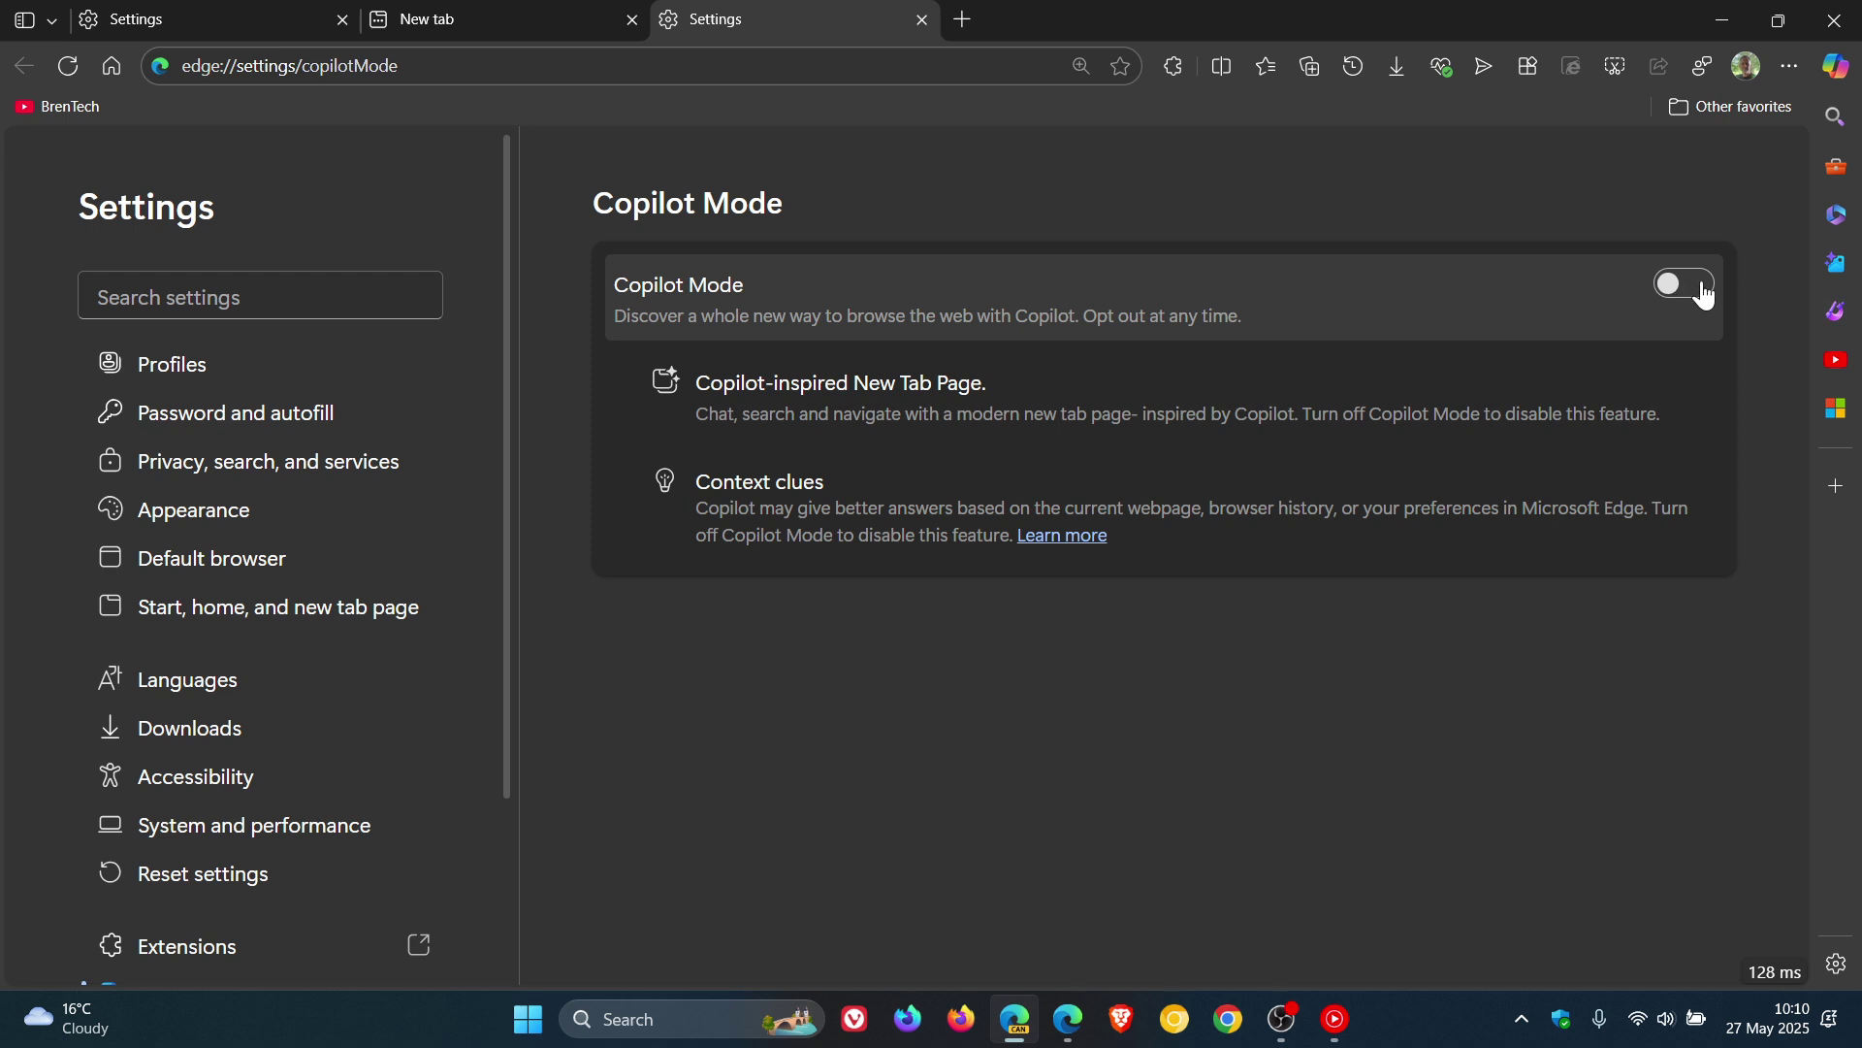
left_click(1696, 288)
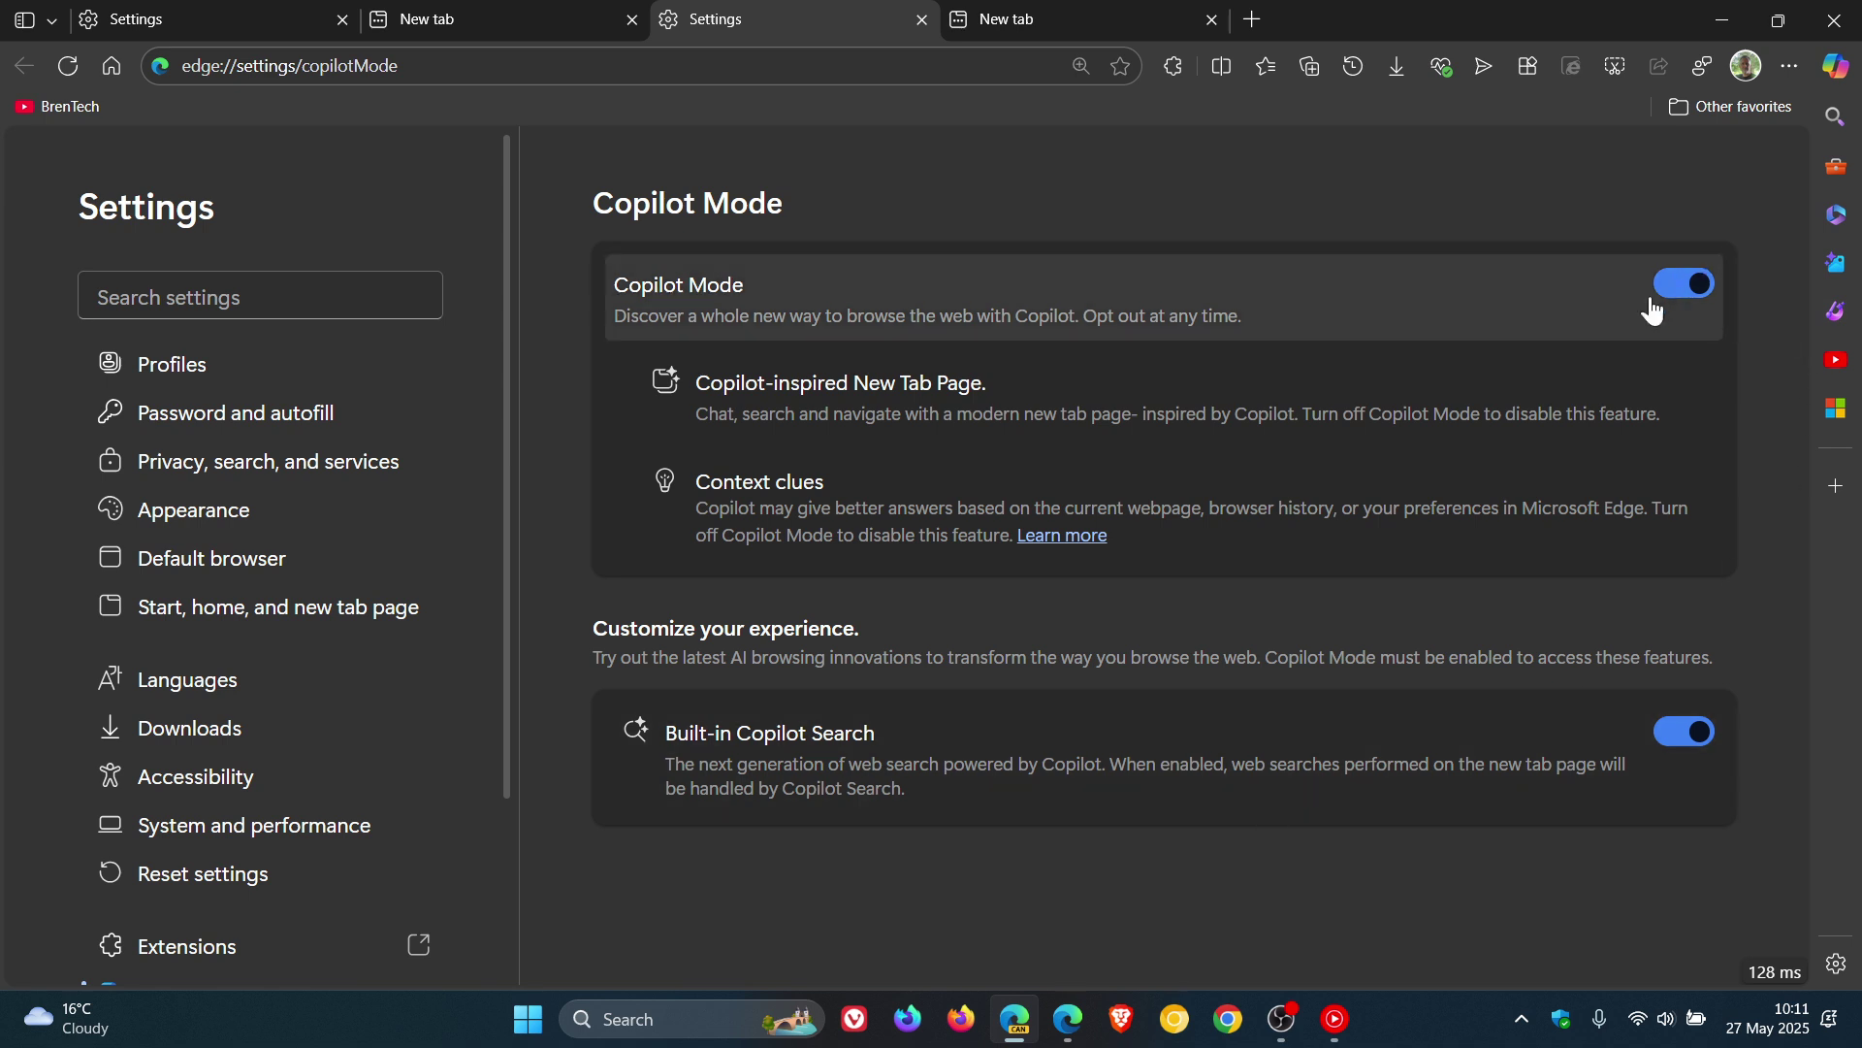
left_click(1681, 287)
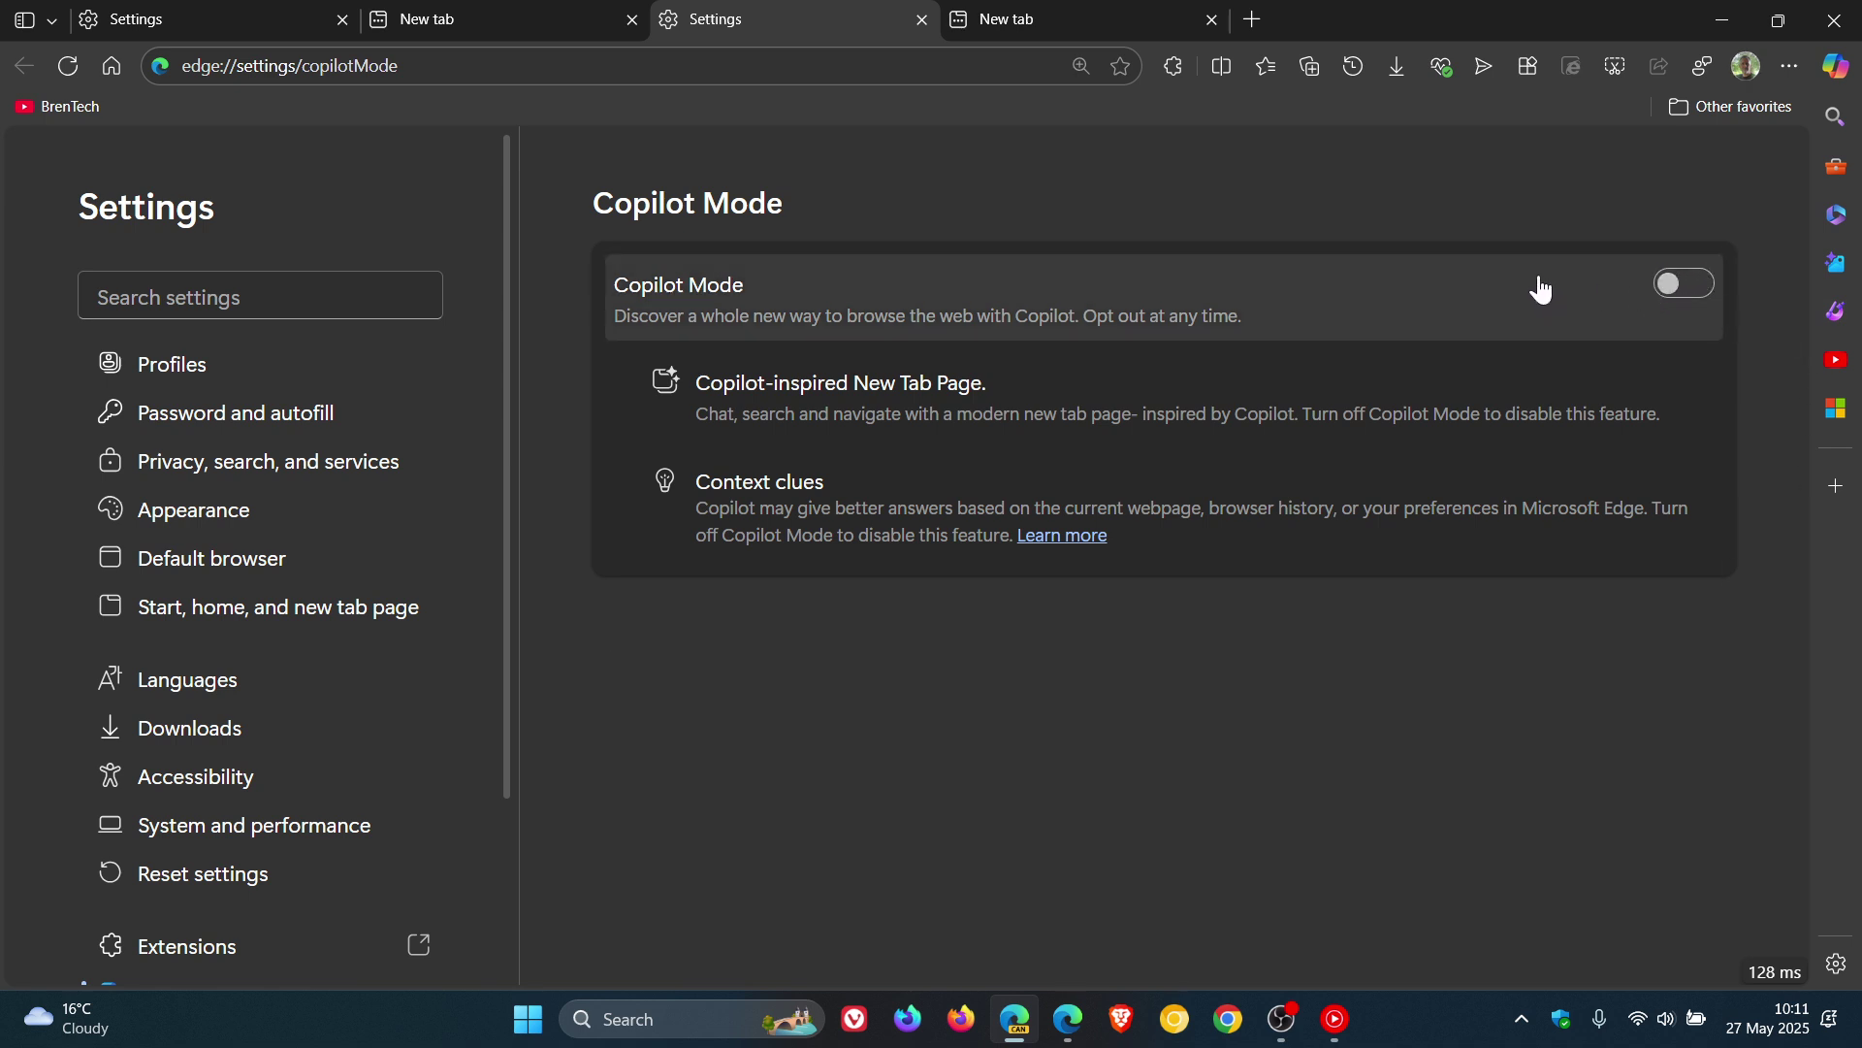
left_click(1076, 1034)
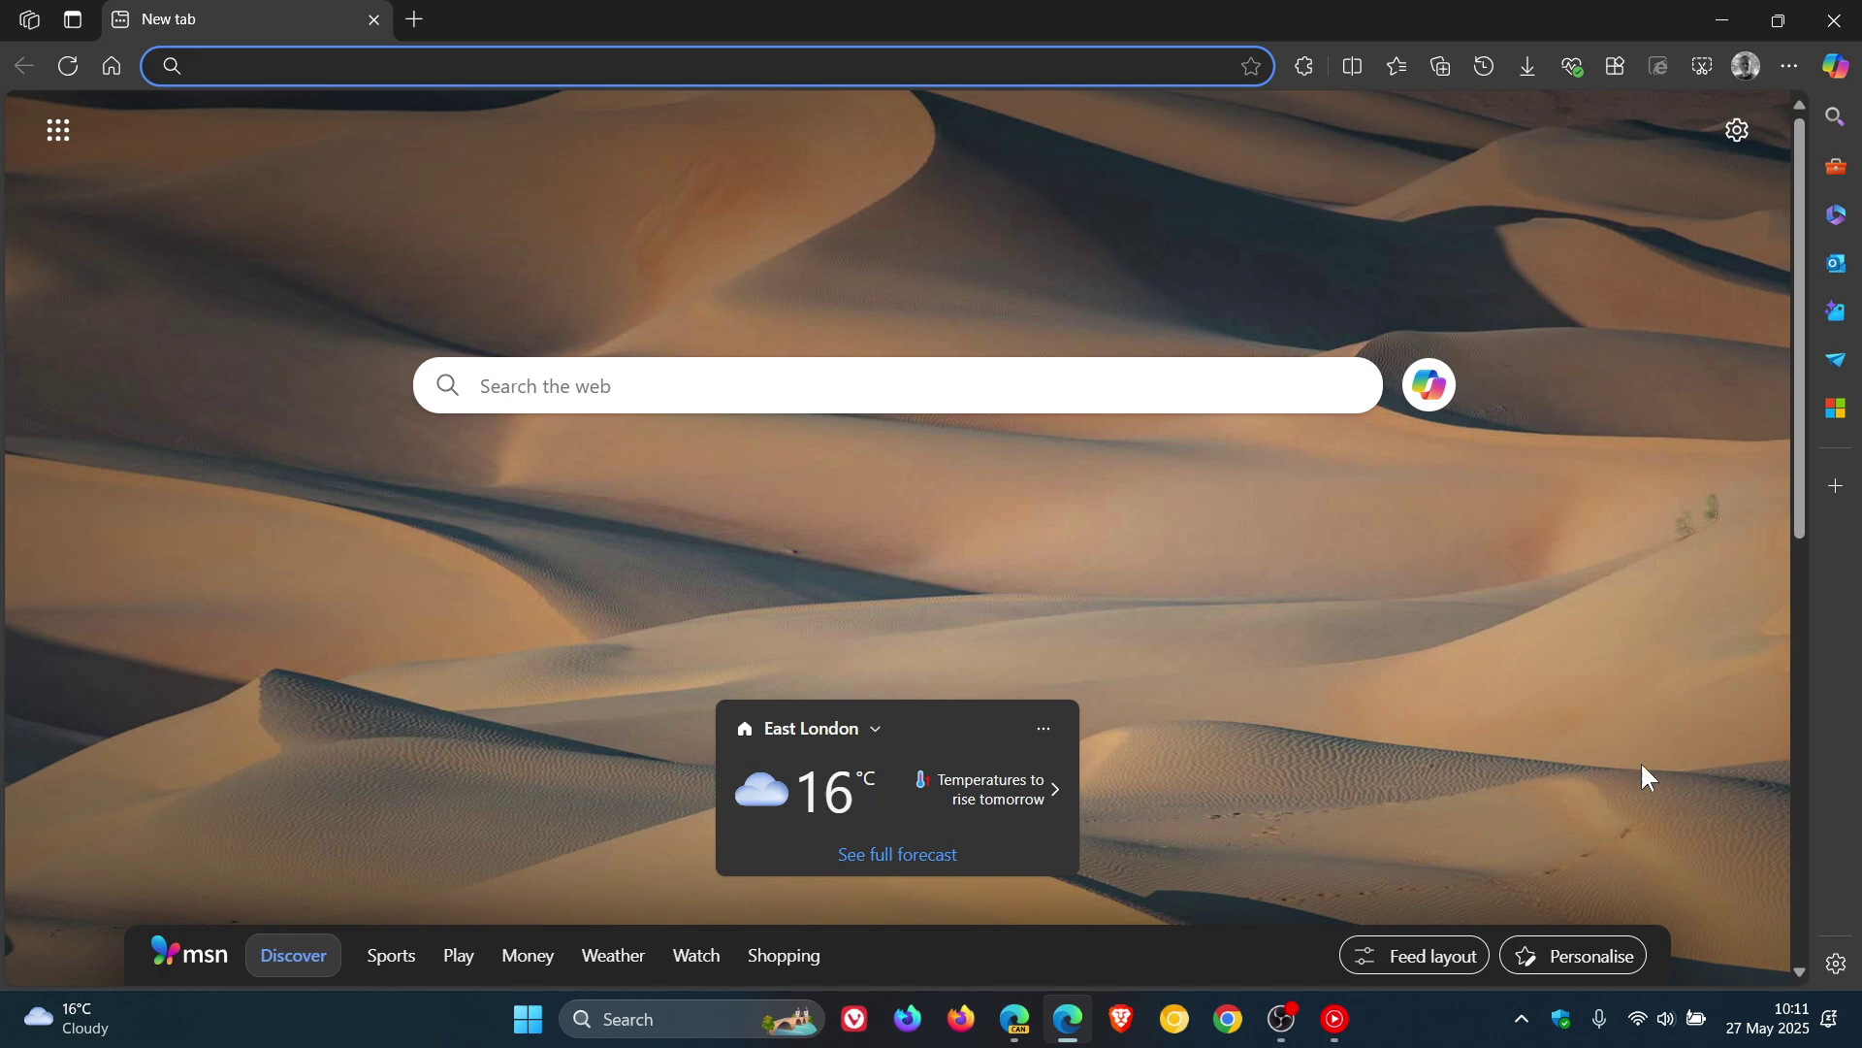
left_click(1766, 1009)
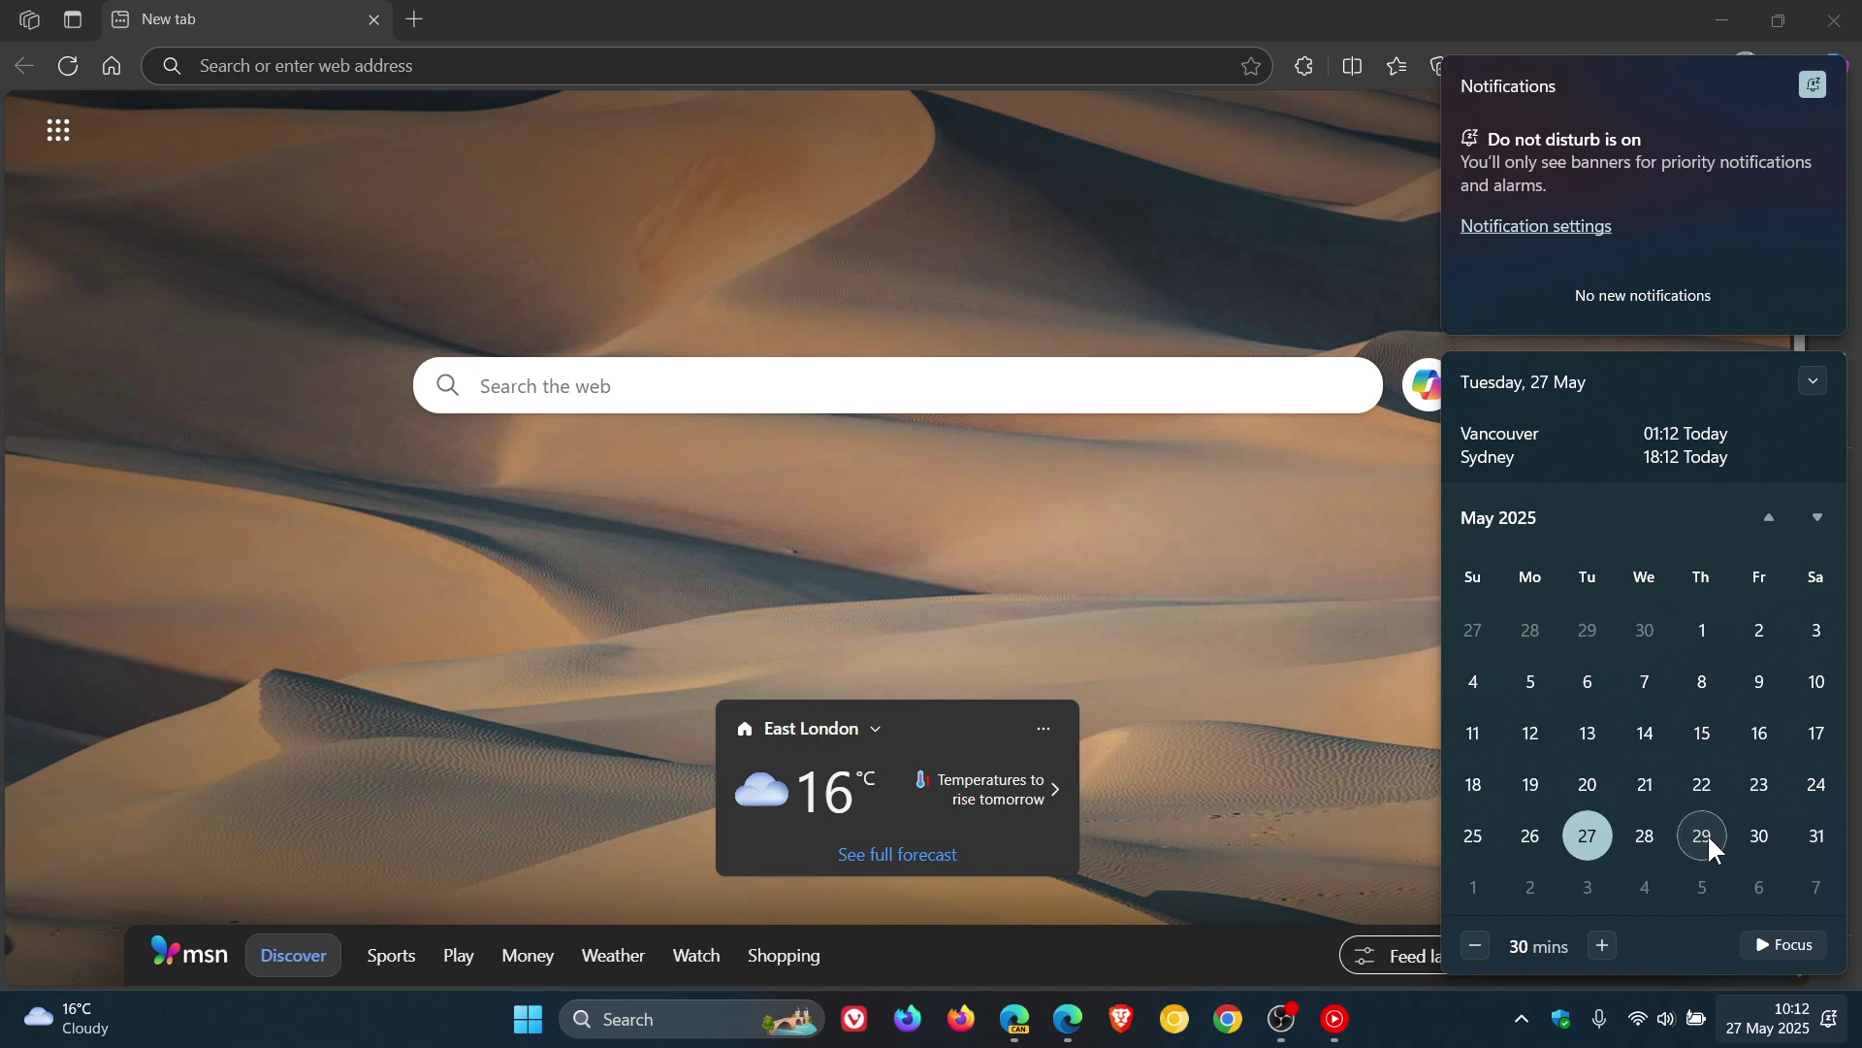
left_click(1265, 497)
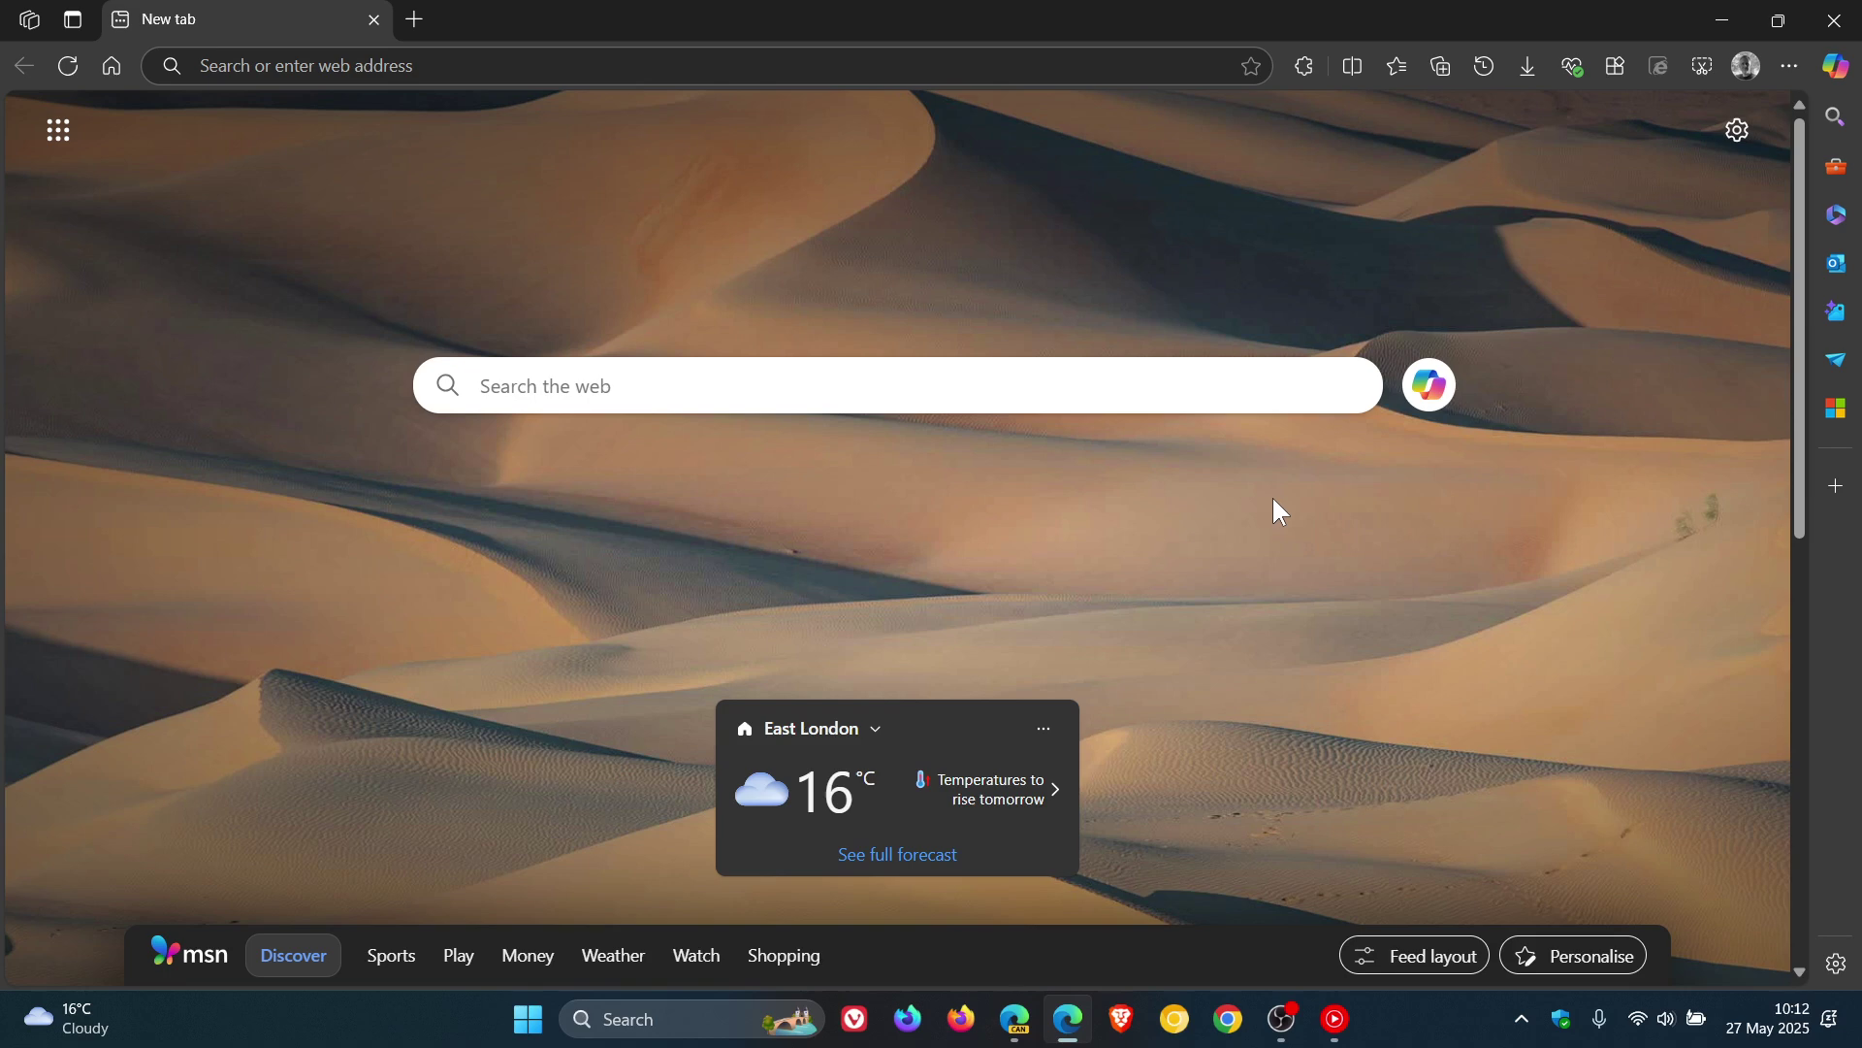